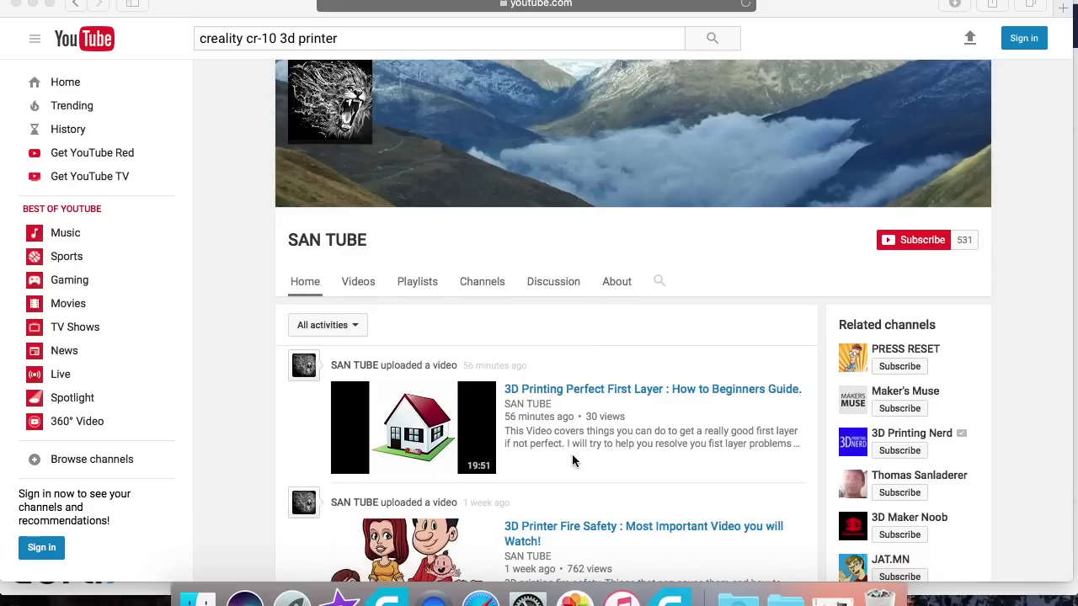
Step: Switch to Cura and expand the Quality, Shell and Infill categories in the custom print setup
click(669, 600)
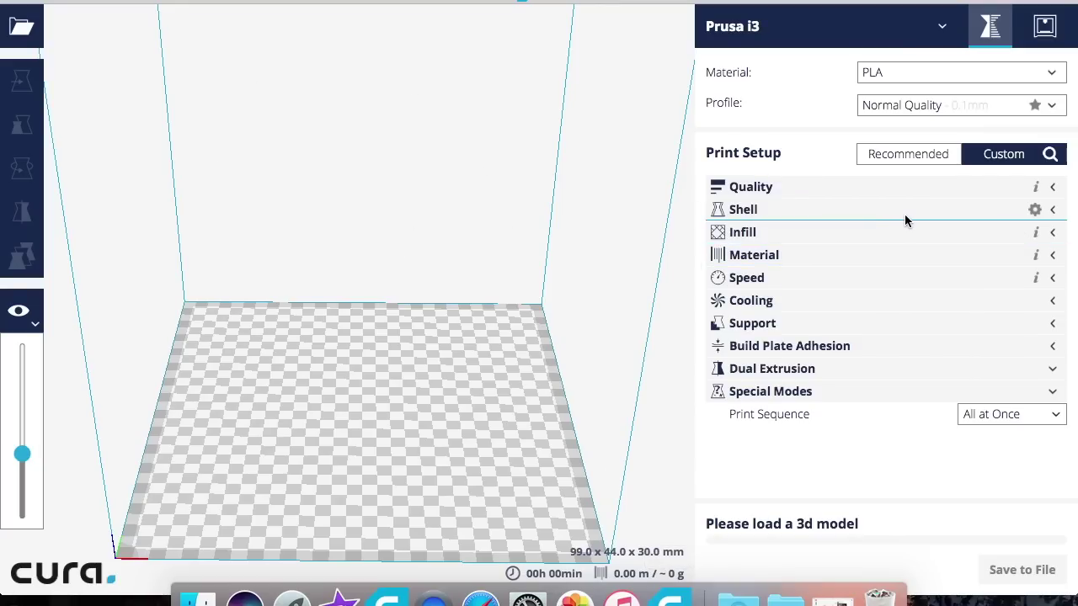
click(1050, 187)
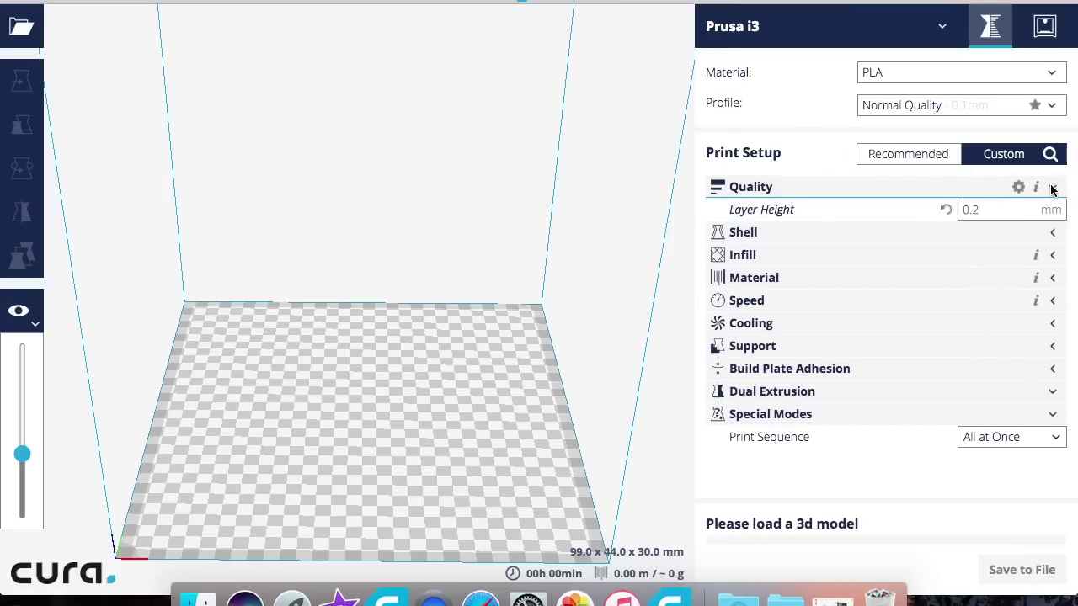
click(1053, 236)
click(1053, 301)
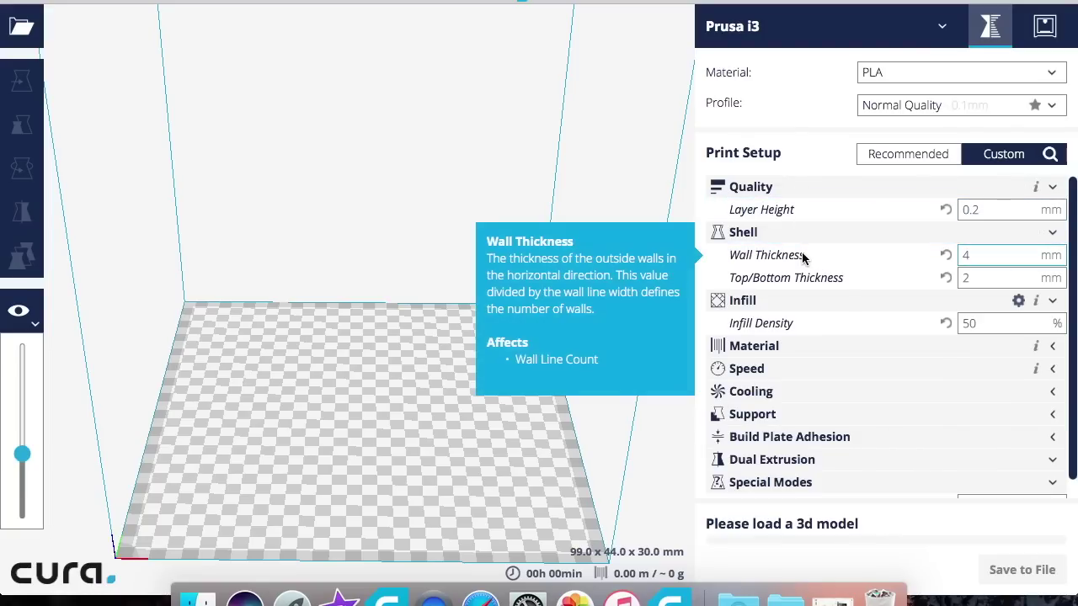
Step: View the recommended print setup, return to the custom setup and collapse the Shell and Infill categories
click(904, 156)
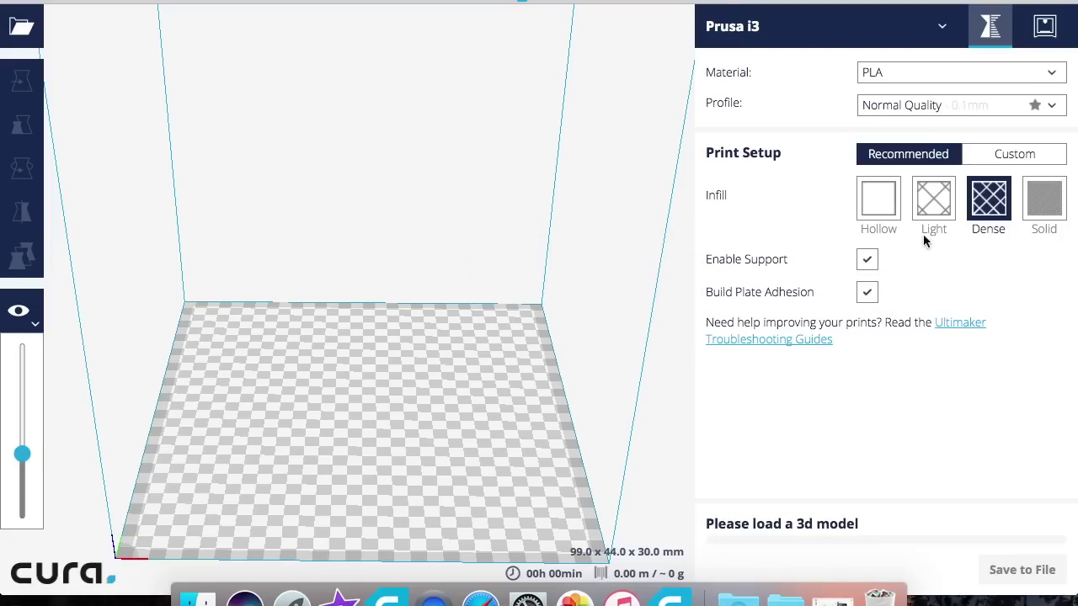
click(1007, 155)
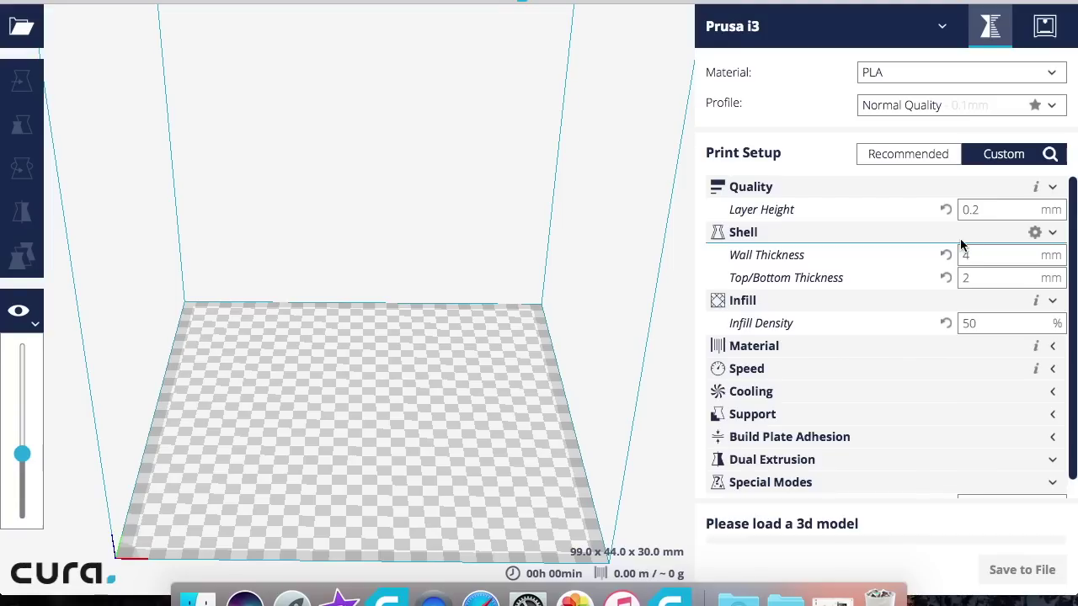
click(1052, 234)
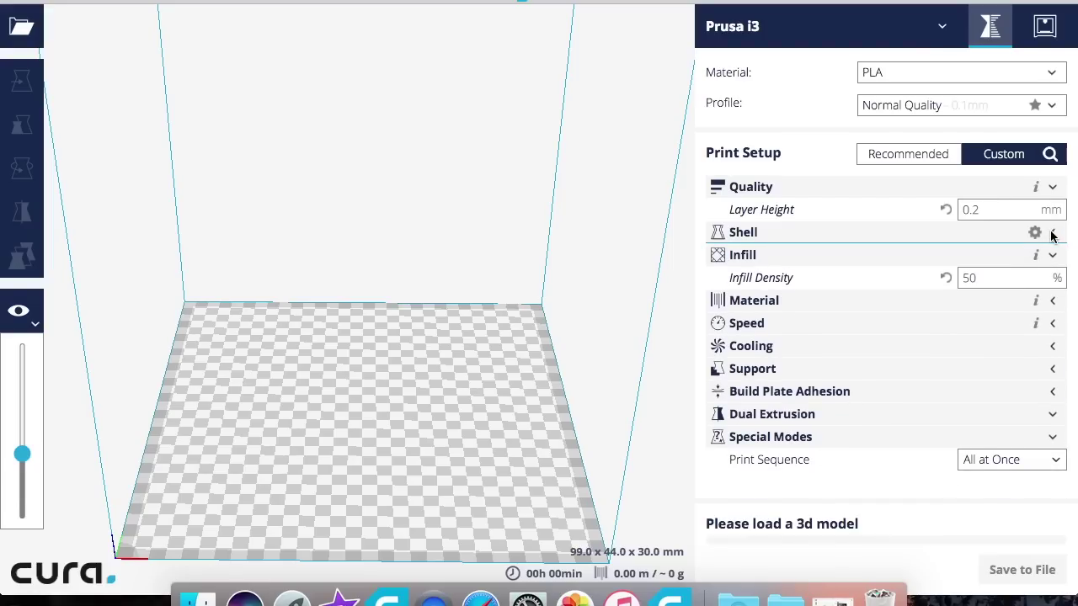
click(1052, 256)
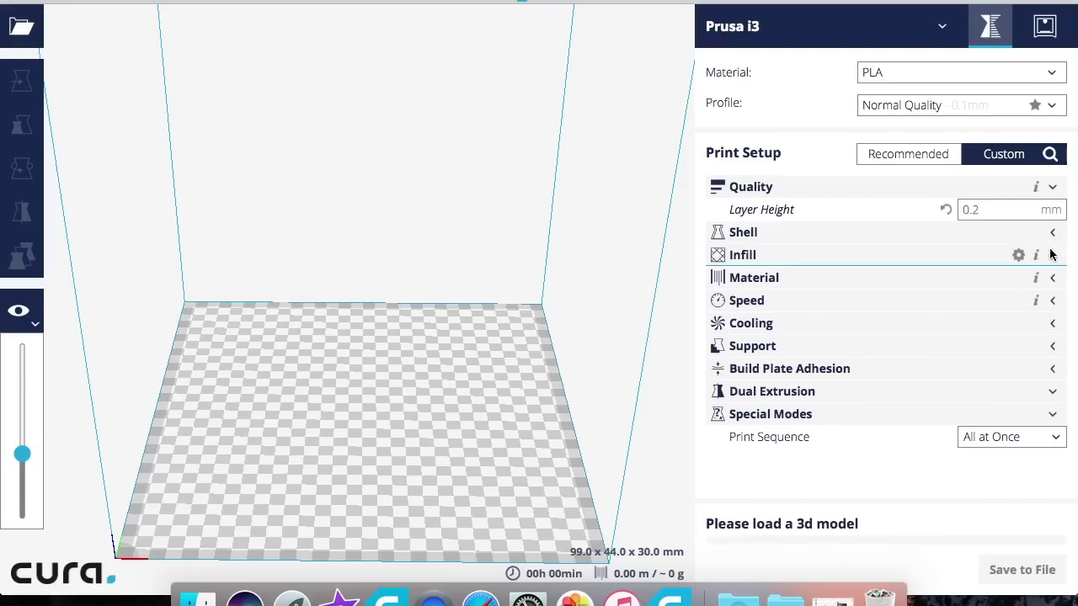
mouse_move(790, 221)
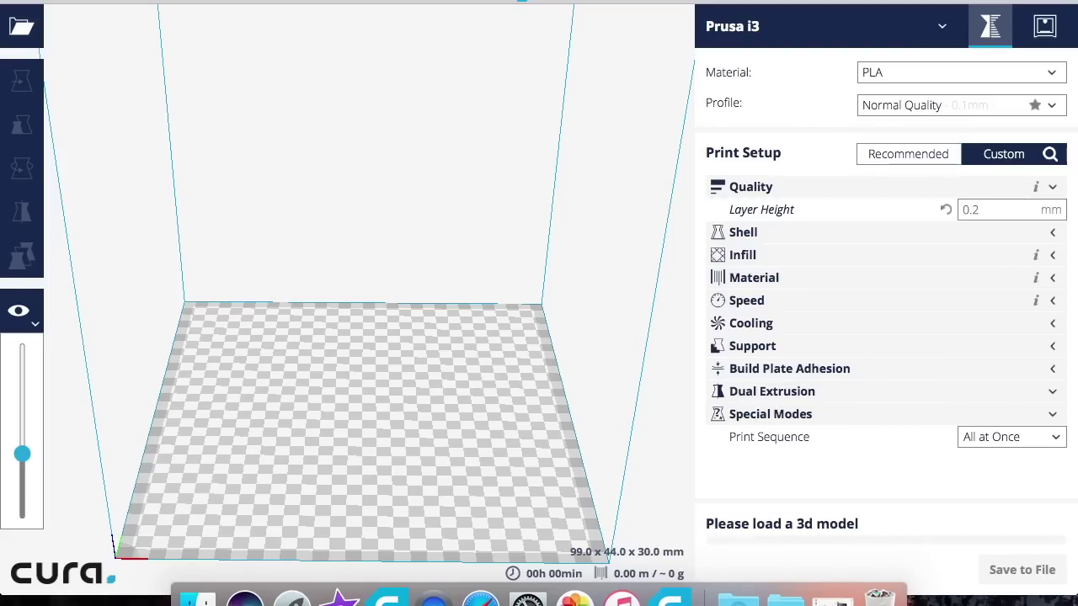
Step: Examine the setting visibility preferences from Quality through Travel to see which settings can be shown, and close the preferences
click(68, 2)
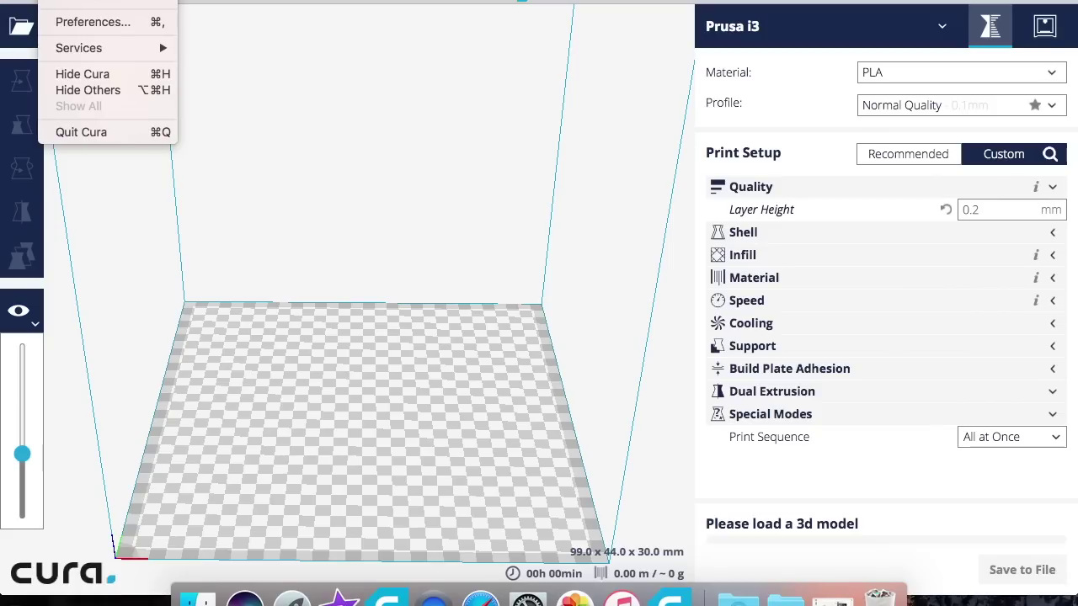
click(80, 27)
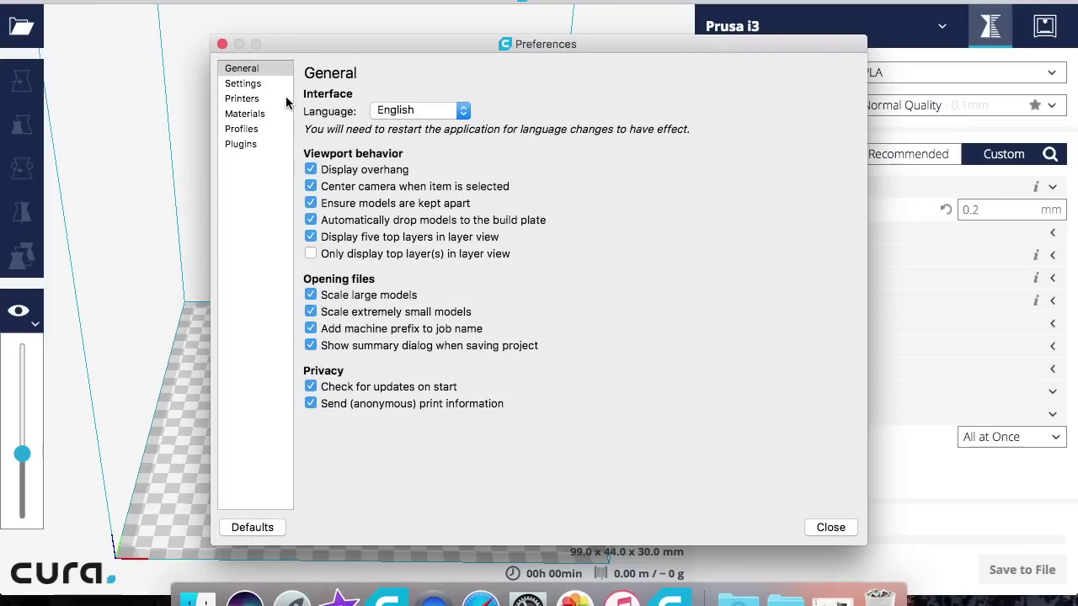
click(251, 86)
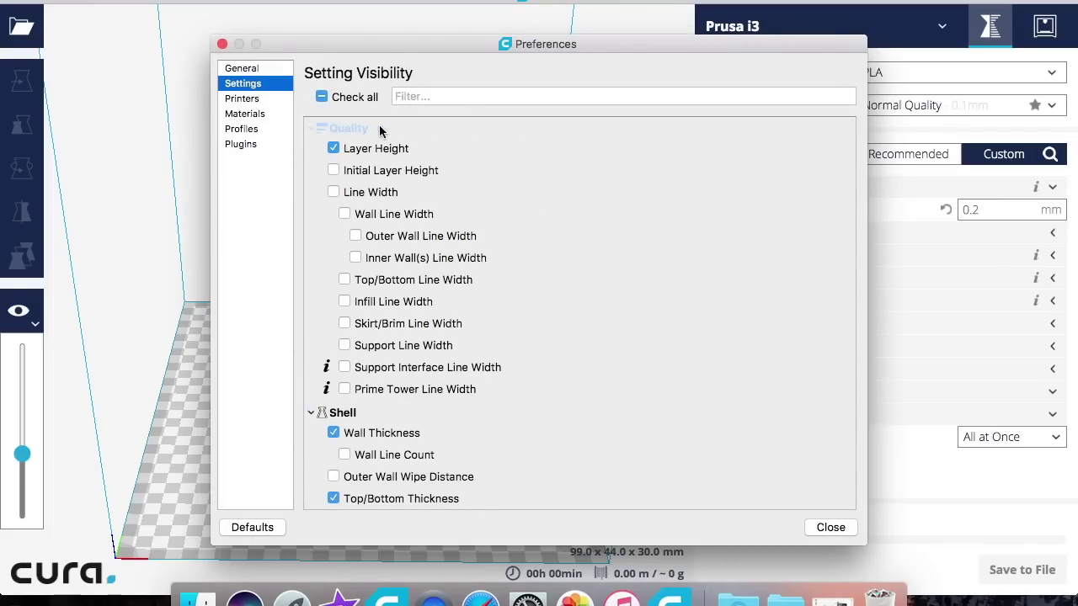
mouse_move(343, 157)
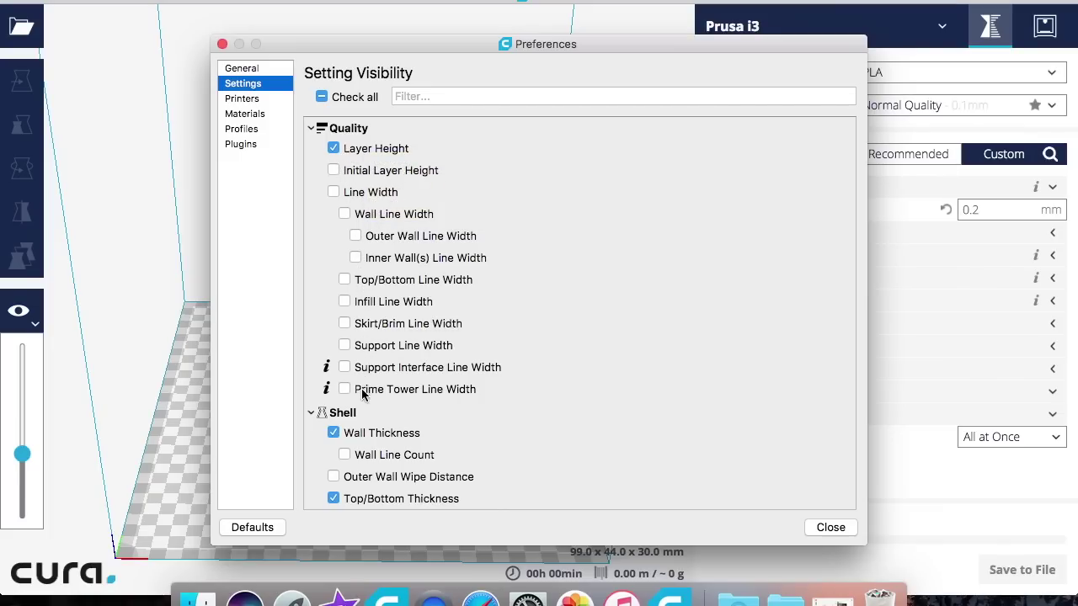
mouse_move(361, 396)
scroll(360, 396, down, 10)
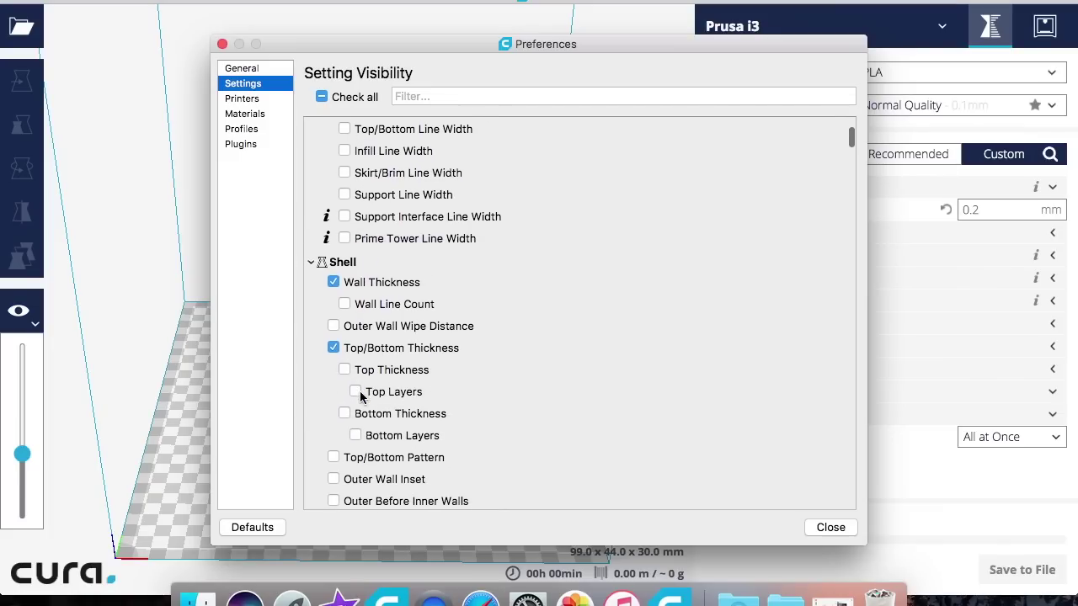
scroll(360, 395, down, 1)
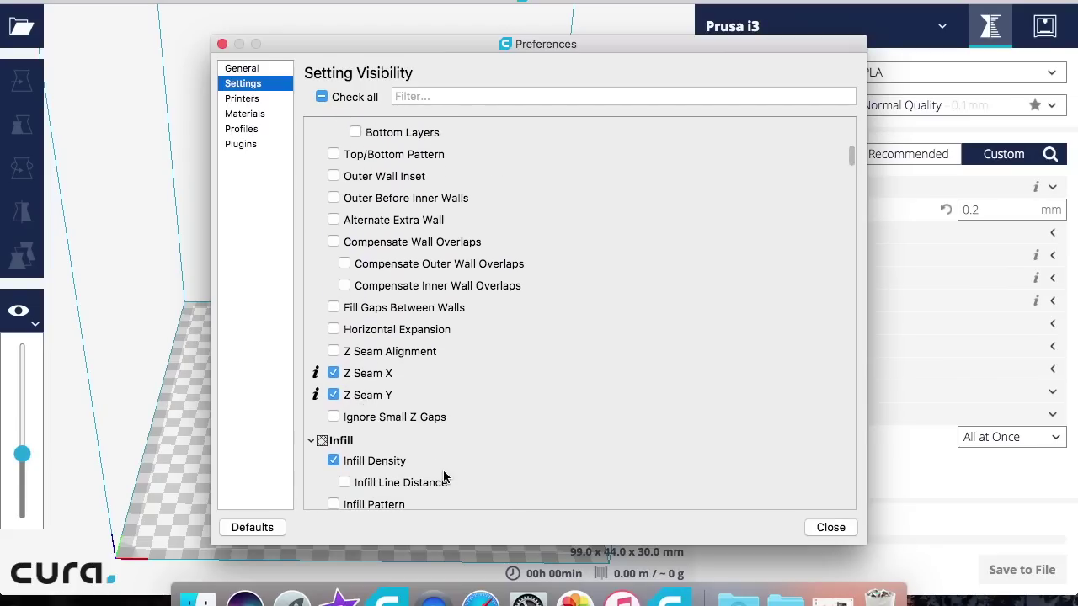
scroll(372, 434, down, 7)
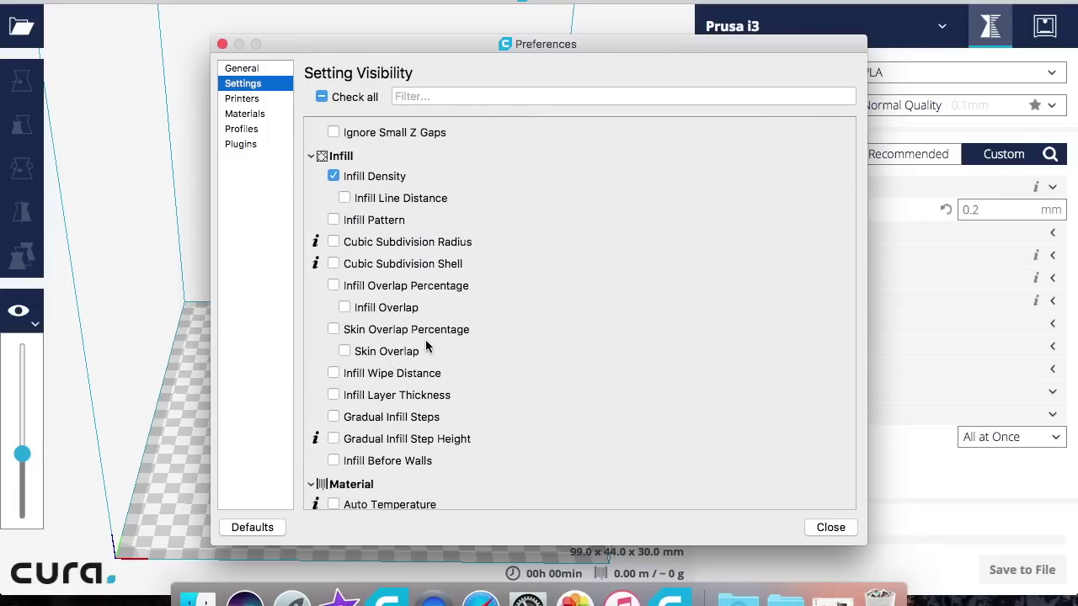
scroll(382, 489, down, 10)
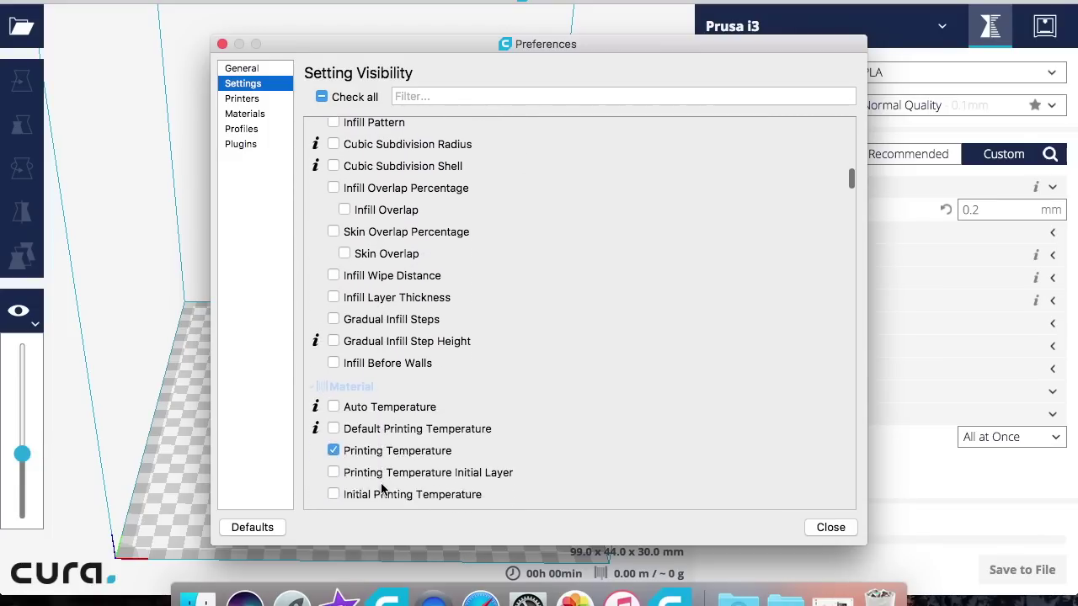
scroll(382, 490, down, 6)
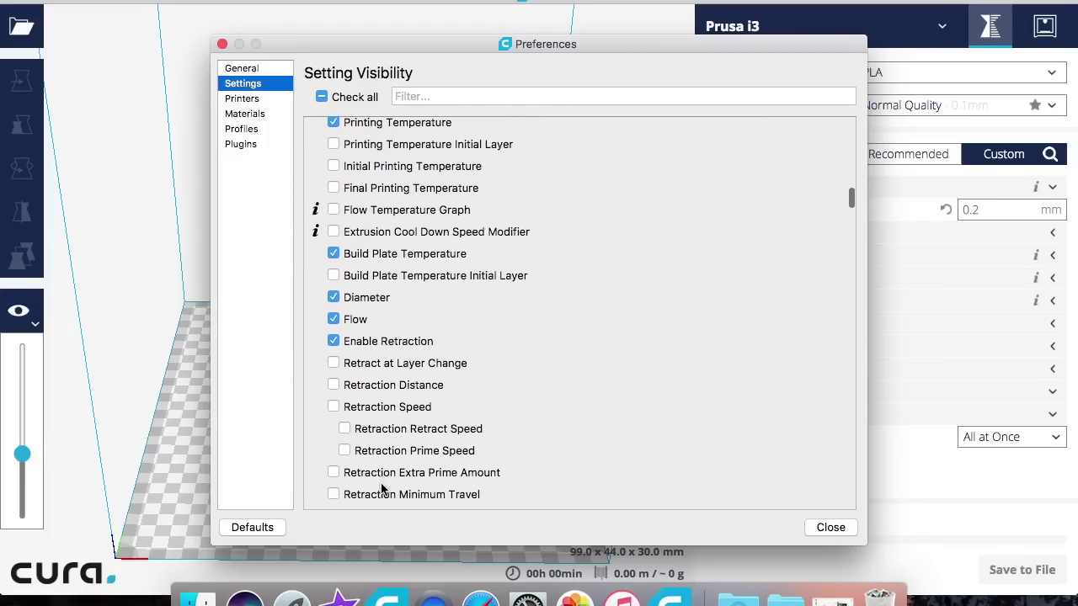
scroll(382, 489, down, 12)
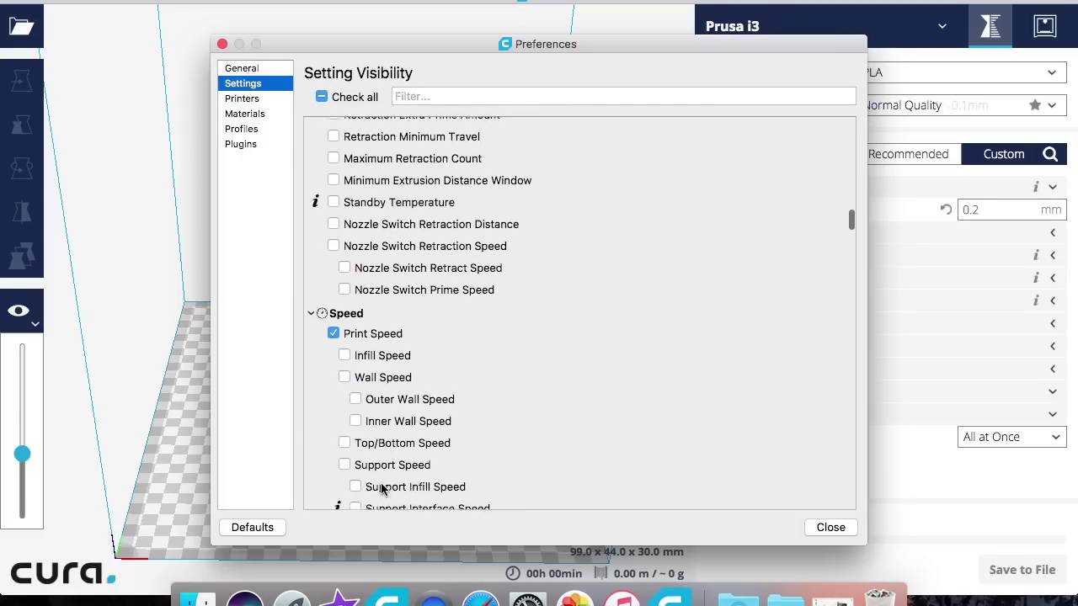
scroll(381, 488, down, 9)
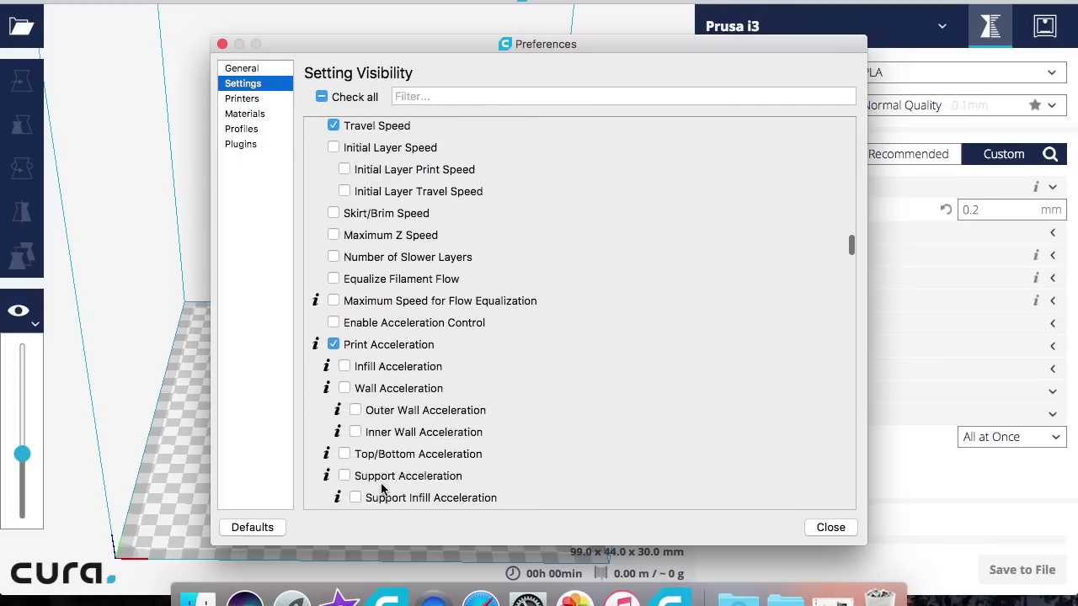
scroll(382, 490, down, 12)
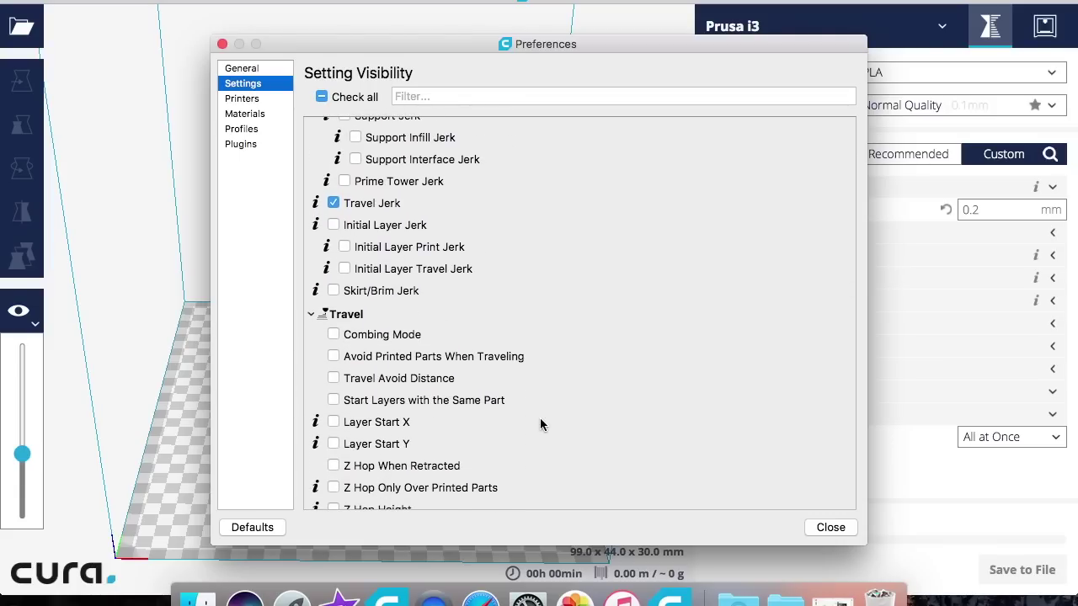
click(831, 528)
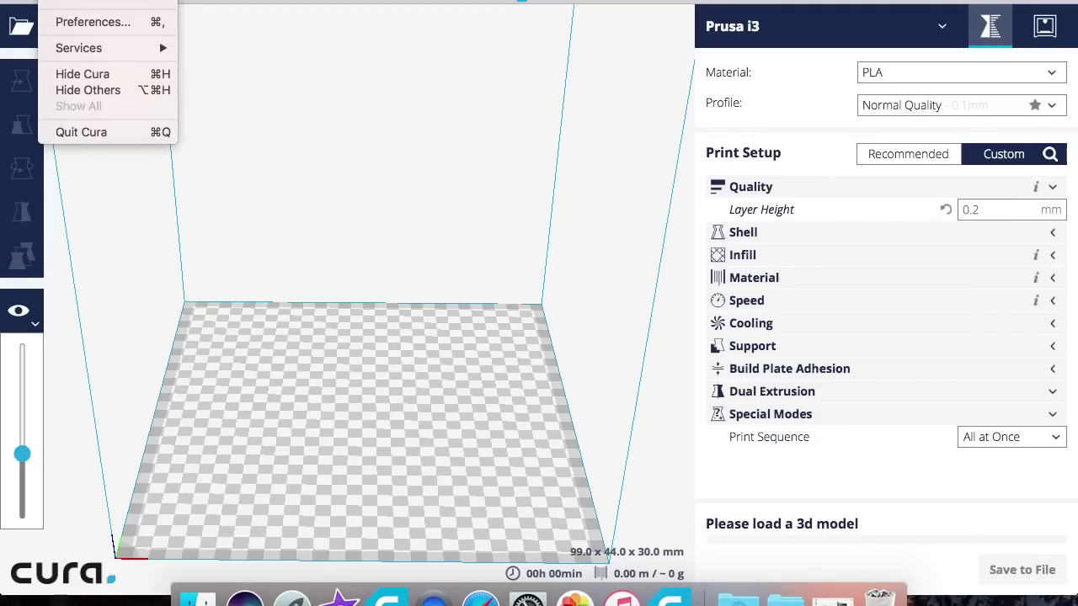
Step: Reopen the setting visibility preferences and move the window clear of the print setup settings
click(72, 18)
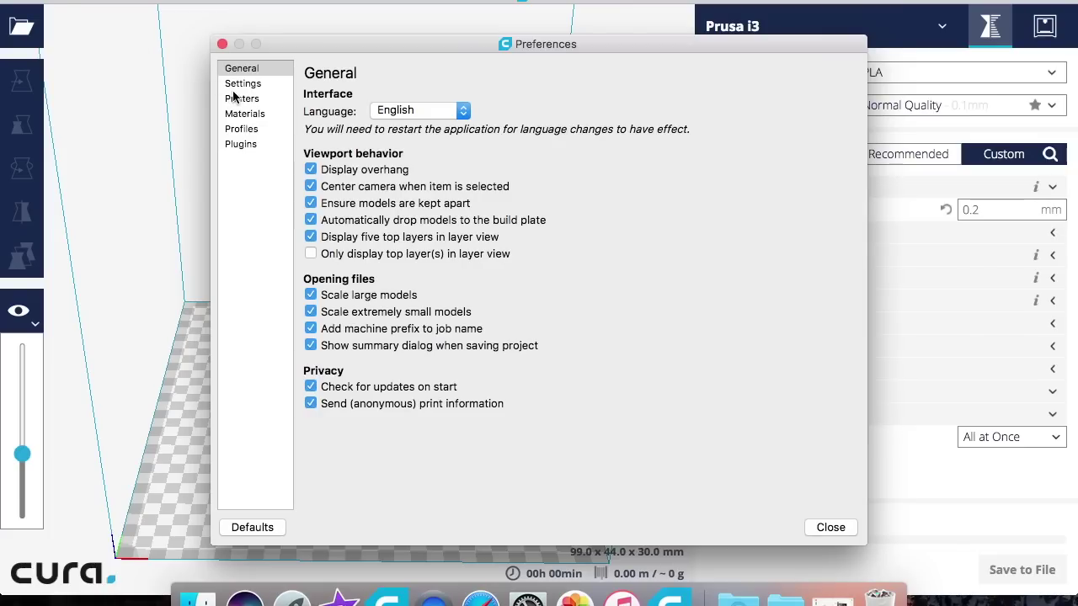
click(238, 85)
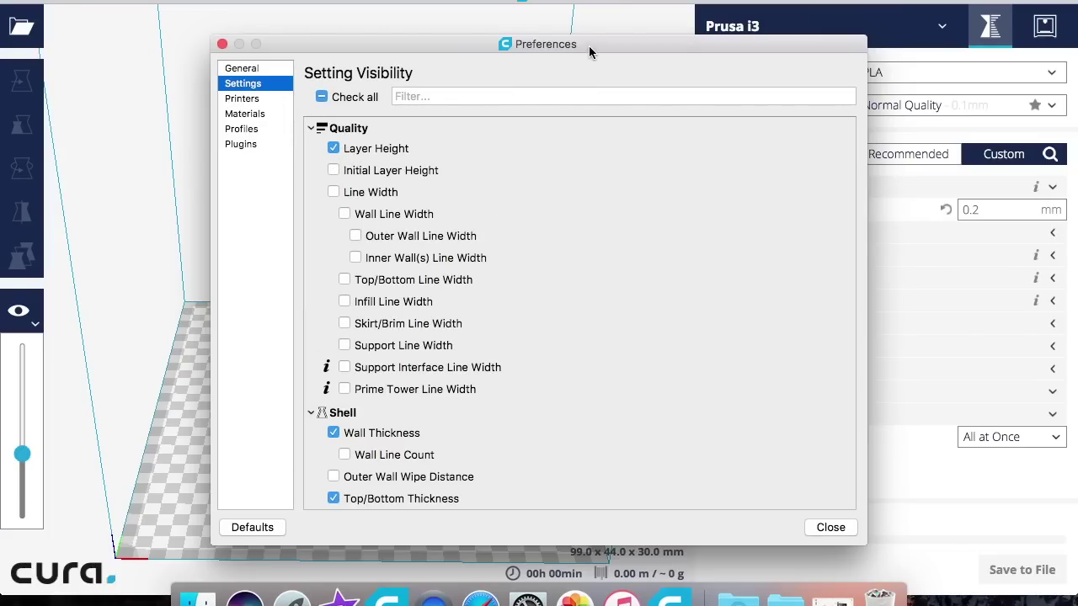
drag(588, 46, 383, 17)
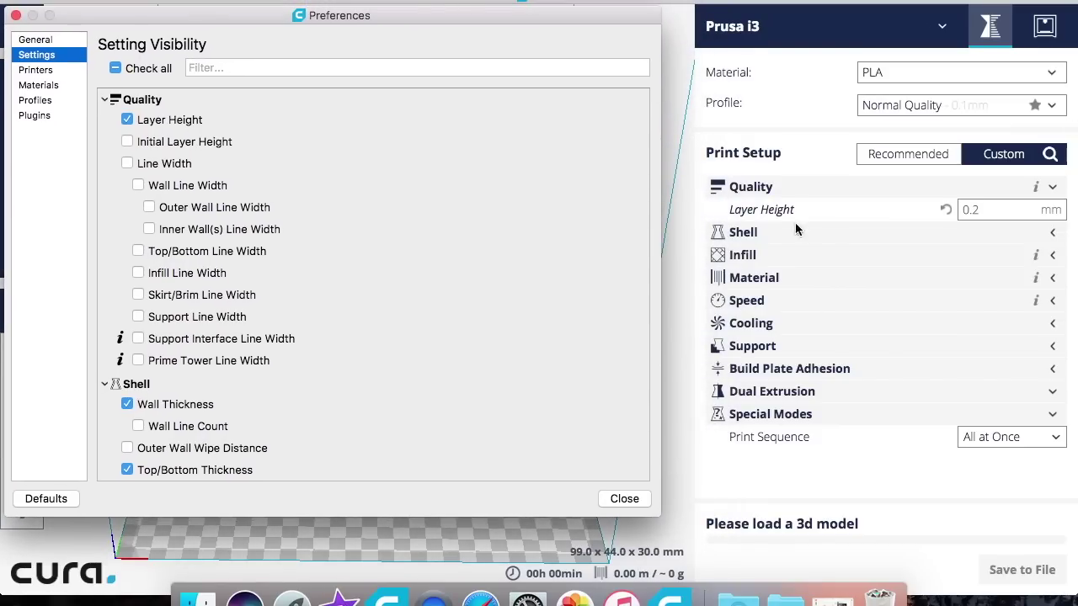
Step: Make Initial Layer Height, Line Width, Wall Line Width, Outer Wall Line Width and Inner Wall(s) Line Width visible under Quality
click(127, 142)
click(127, 163)
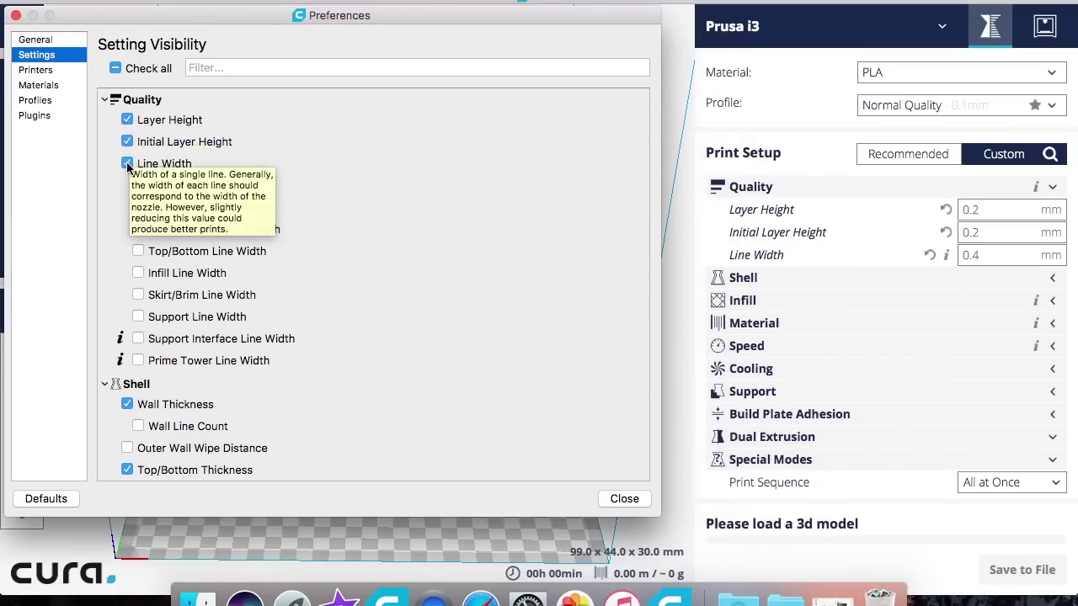
click(138, 186)
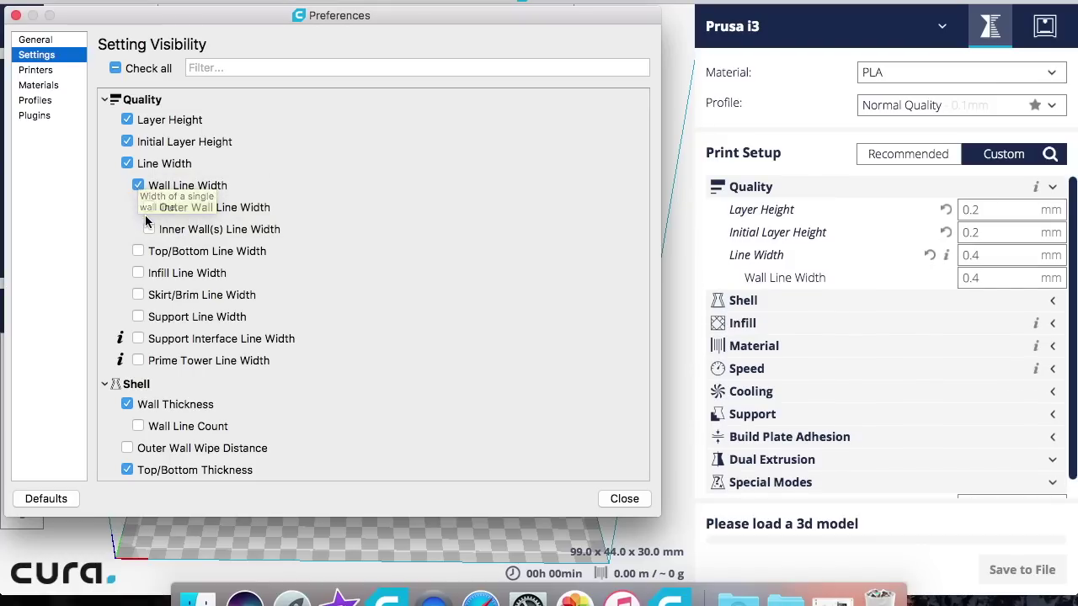
click(149, 208)
click(149, 229)
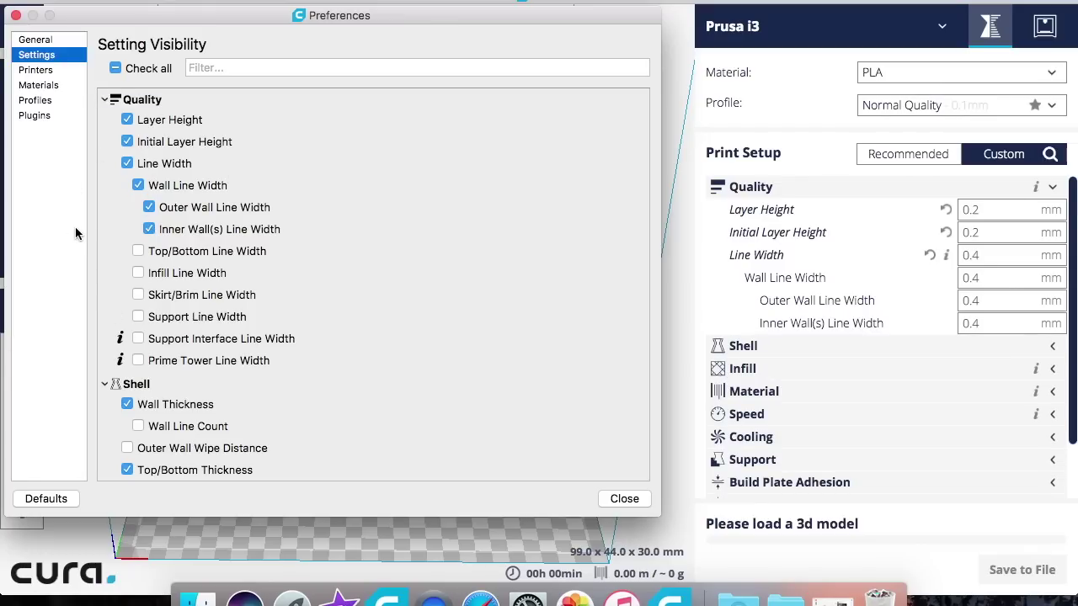
Step: Reset the setting visibility to its defaults and close the preferences
click(38, 500)
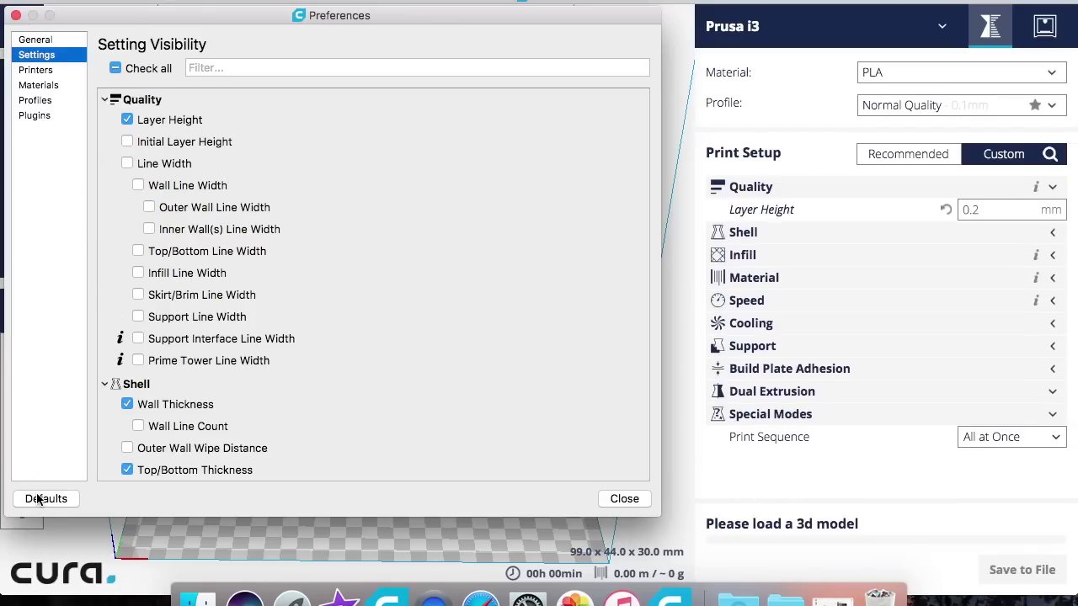
click(16, 15)
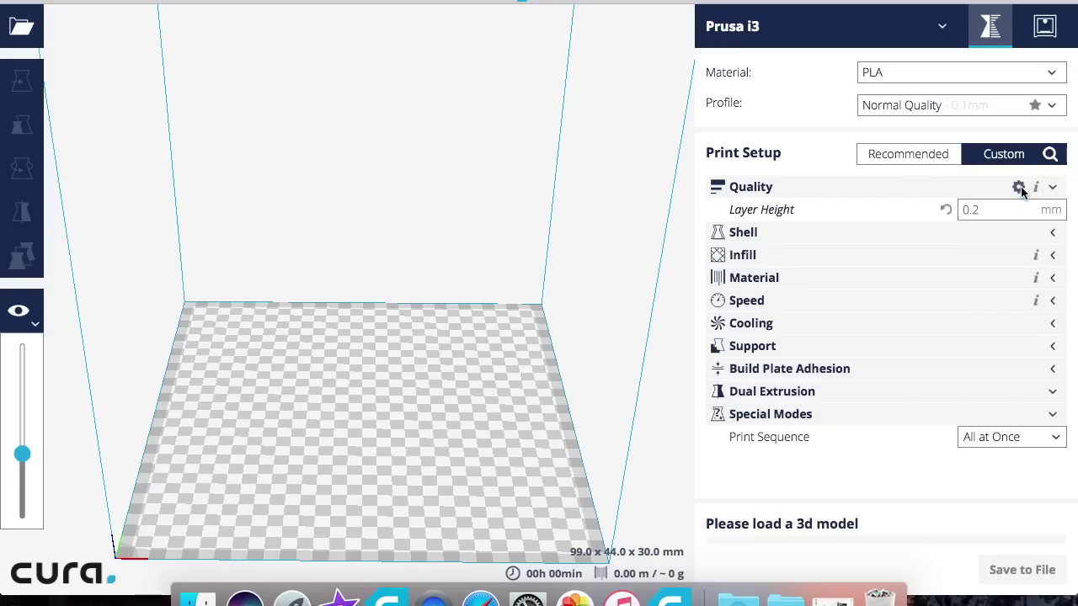
Step: In the setting visibility preferences, show Initial Layer Height, Line Width, Wall Line Width, Outer Wall Line Width and Inner Wall(s) Line Width under Quality
click(1019, 187)
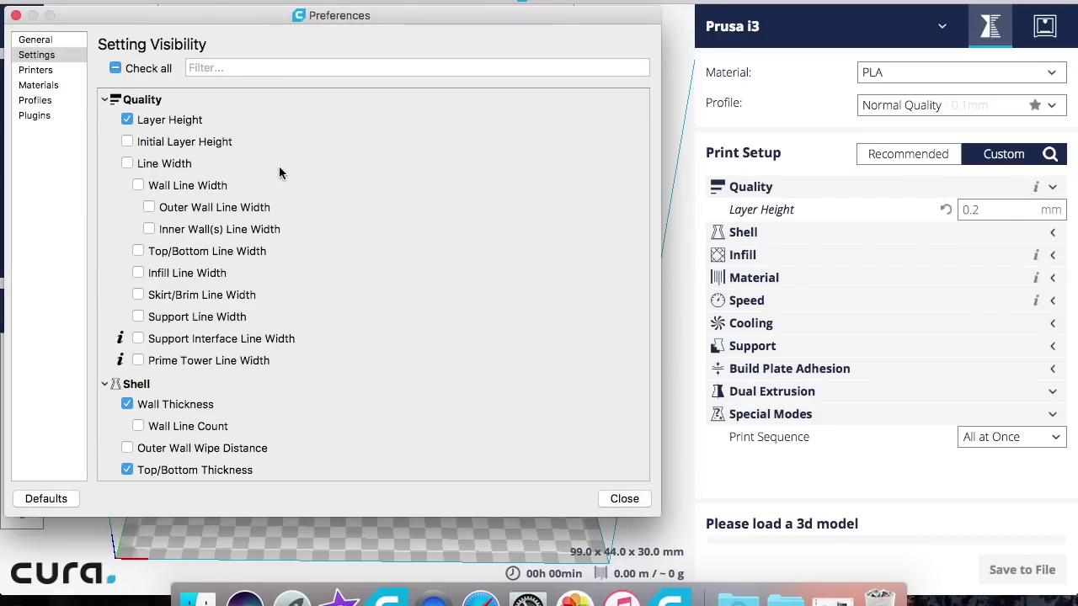
mouse_move(127, 148)
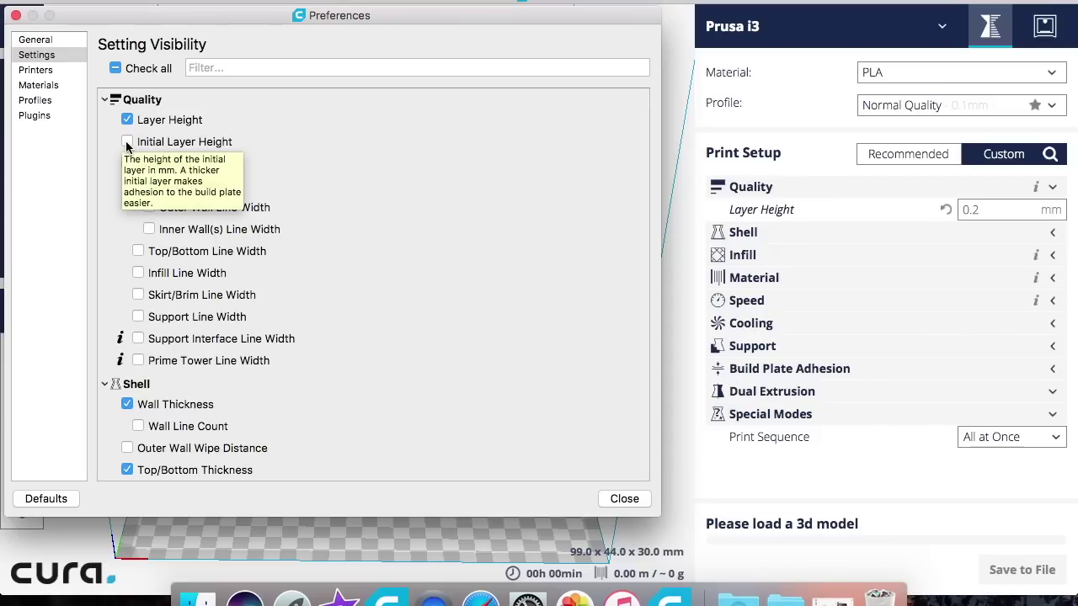
click(127, 143)
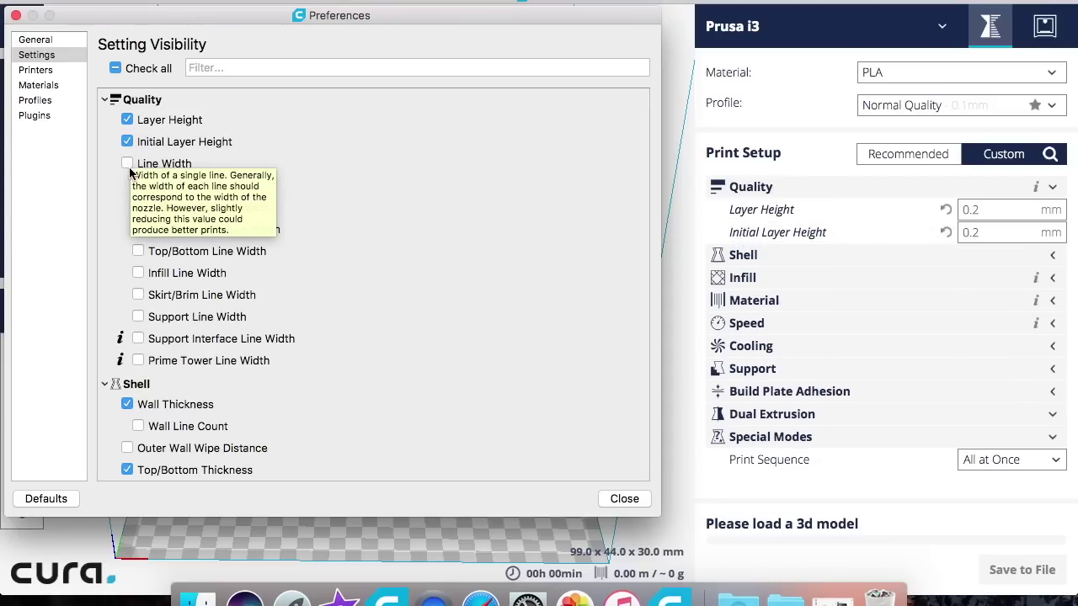
click(128, 166)
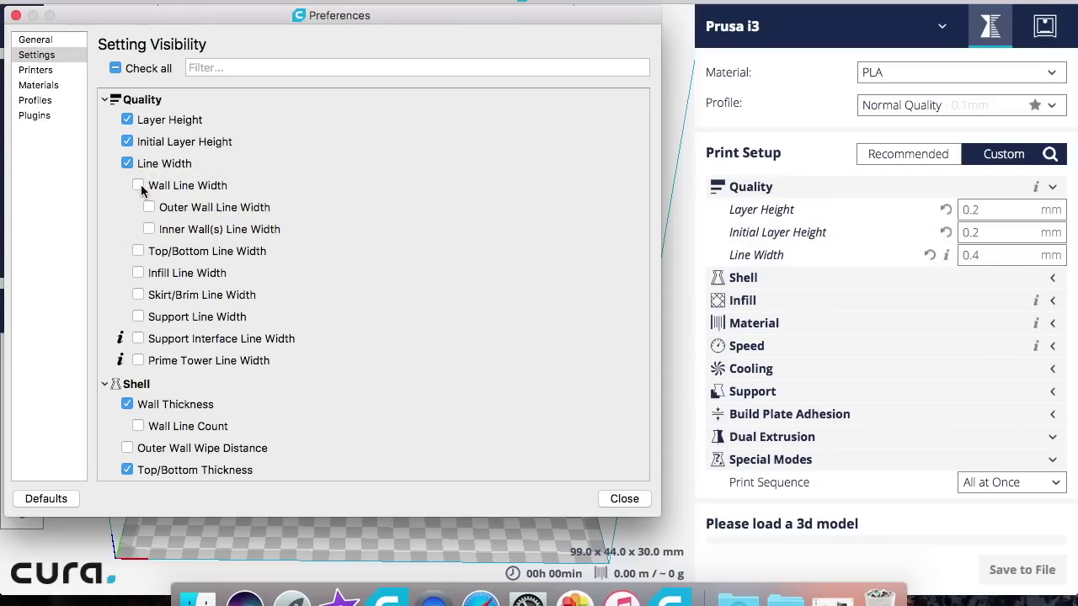
click(138, 186)
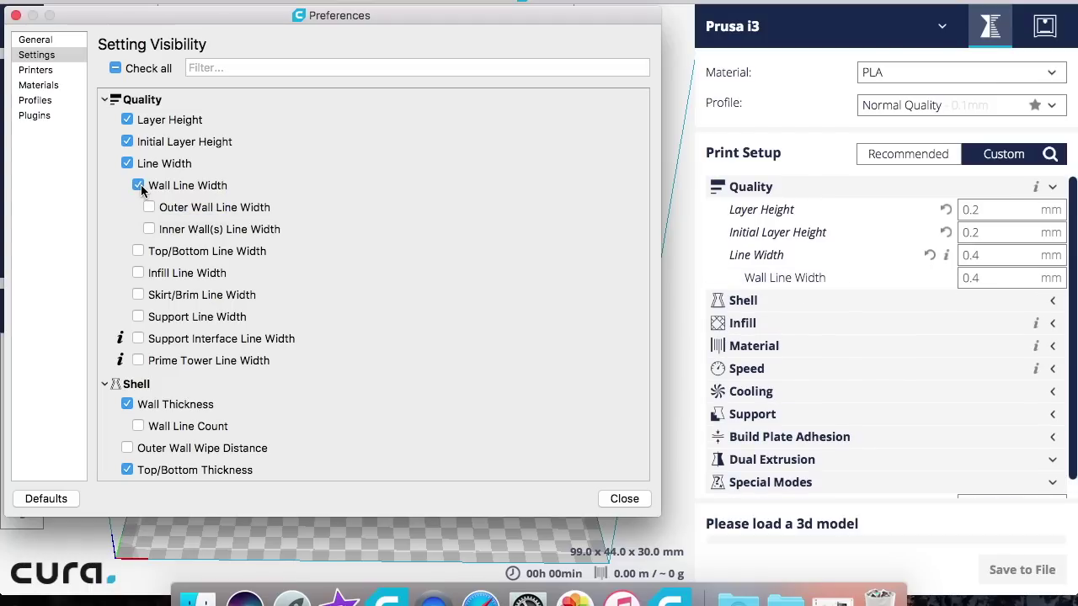
click(149, 208)
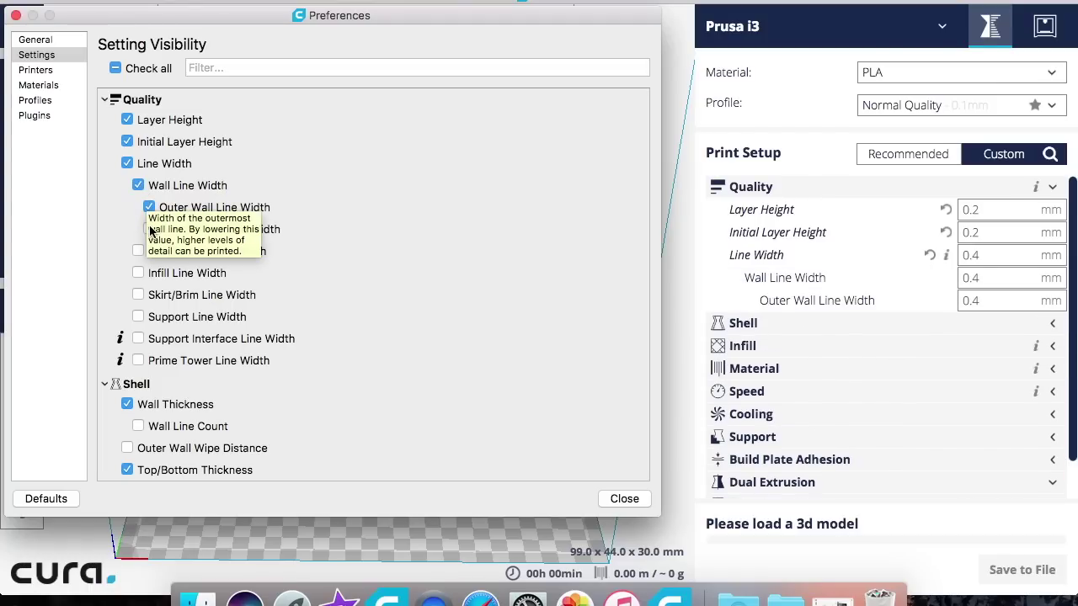
click(149, 229)
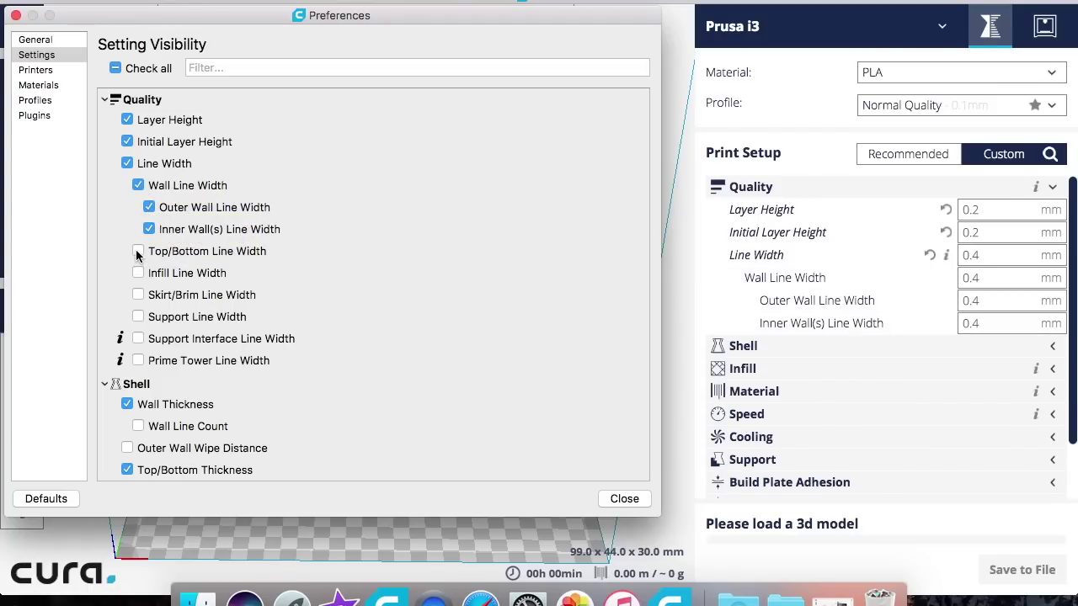
Step: Make Top/Bottom Line Width, Infill Line Width and Skirt/Brim Line Width visible under Quality and close the preferences
click(138, 252)
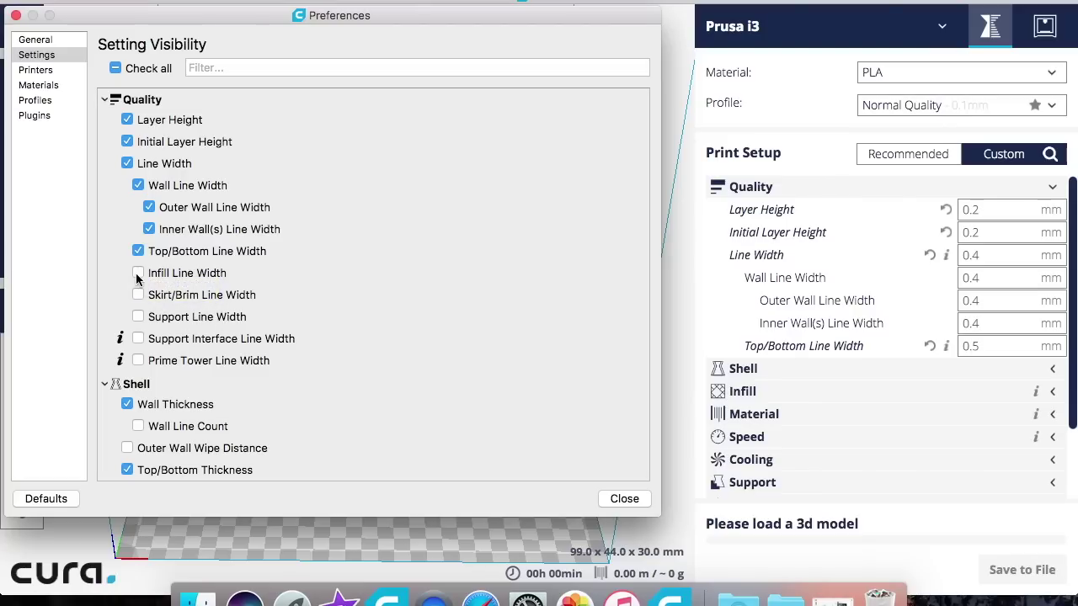
click(138, 274)
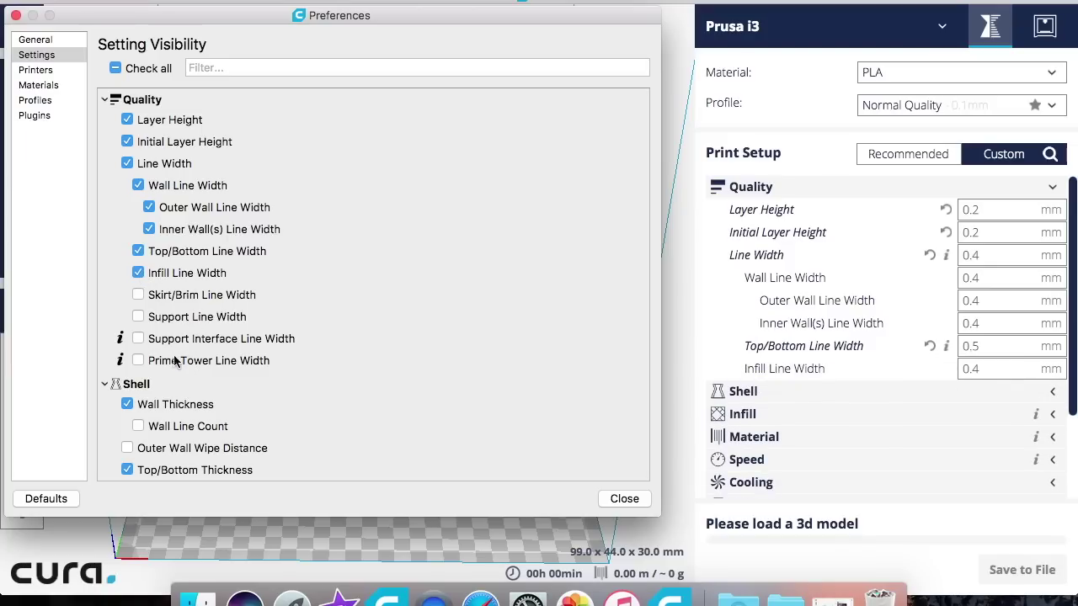
click(138, 297)
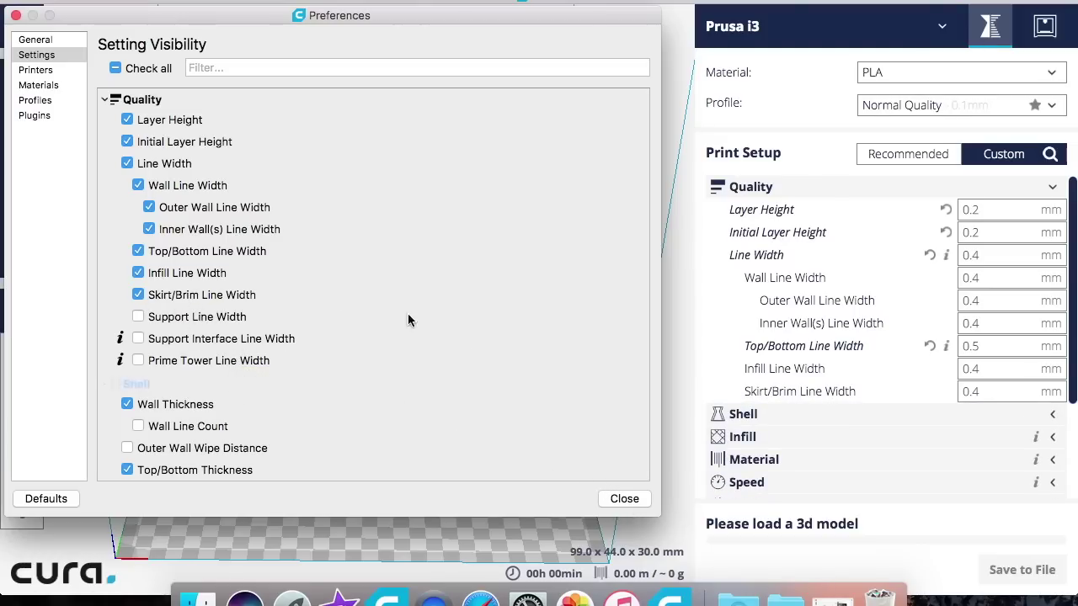
click(628, 498)
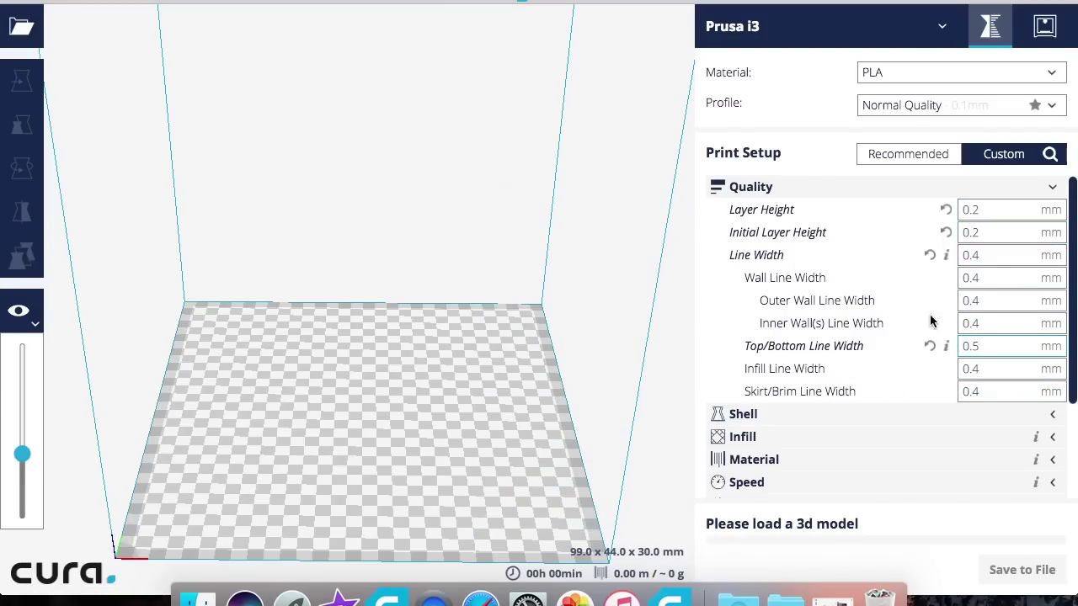
Step: Review the Line Width and Initial Layer Height descriptions and set the Initial Layer Height to 0.3 mm
mouse_move(914, 256)
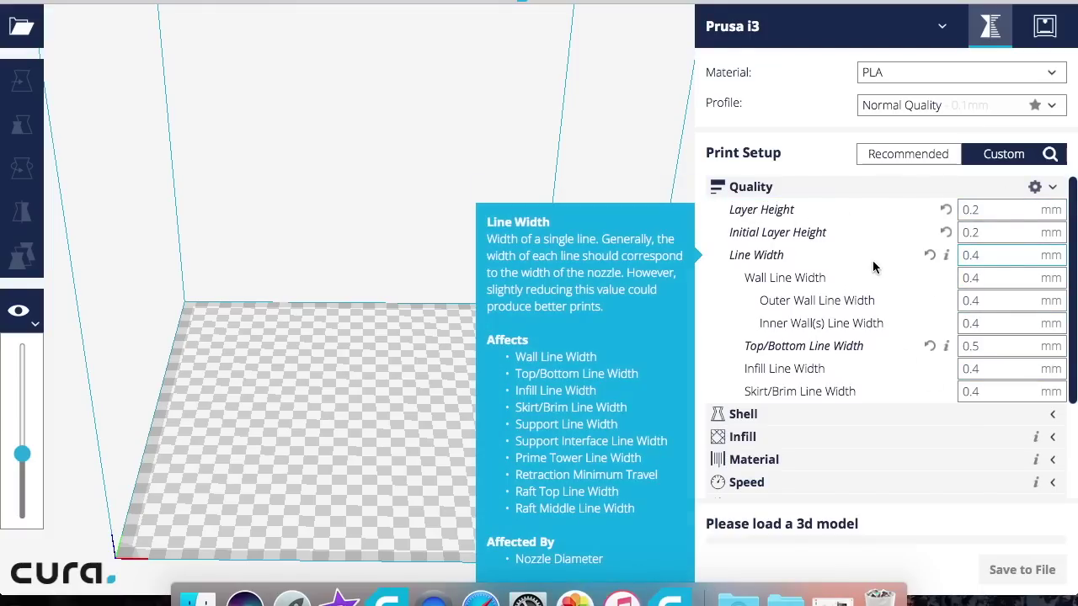
mouse_move(810, 218)
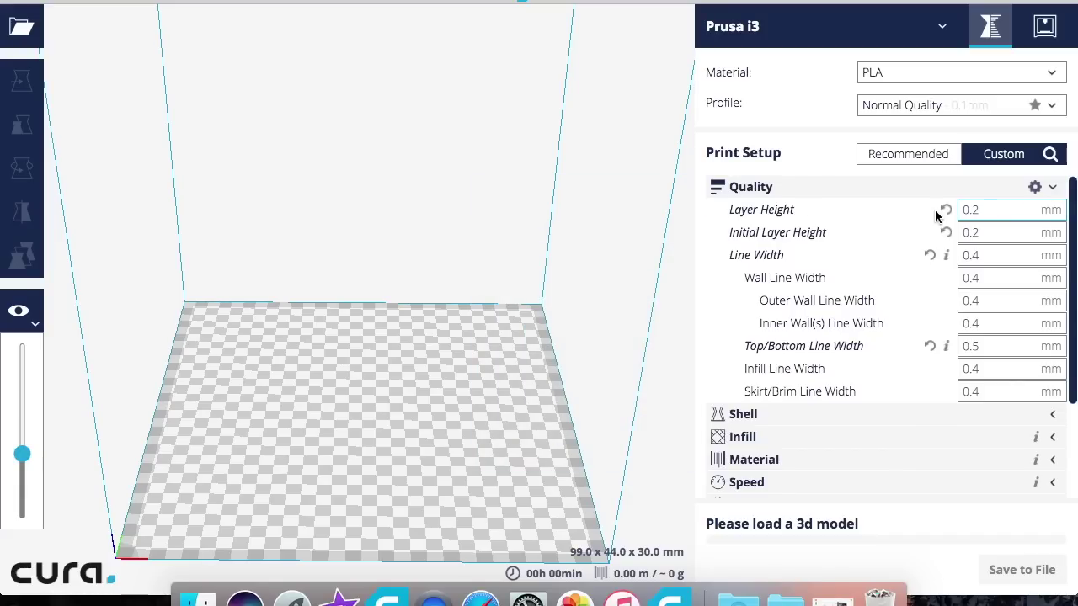
mouse_move(806, 236)
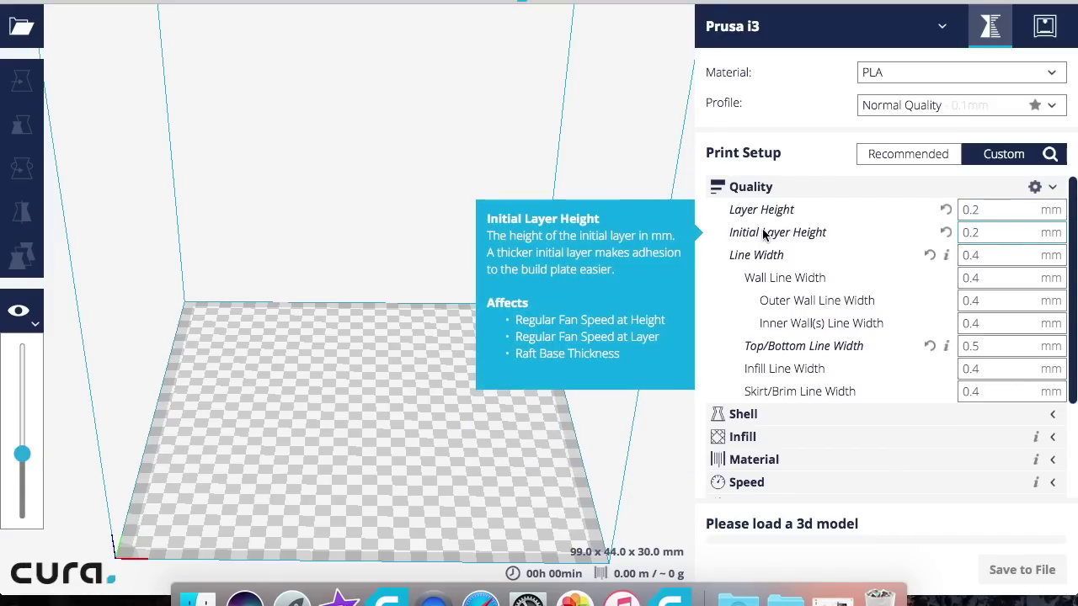
mouse_move(995, 230)
key(BackSpace)
key(BackSpace)
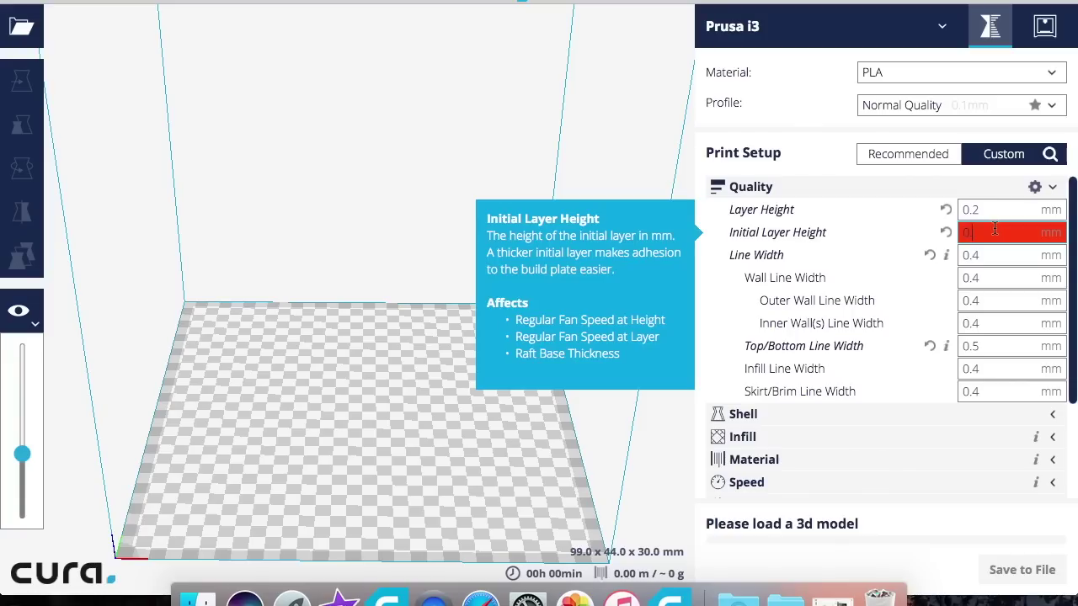
text(.3)
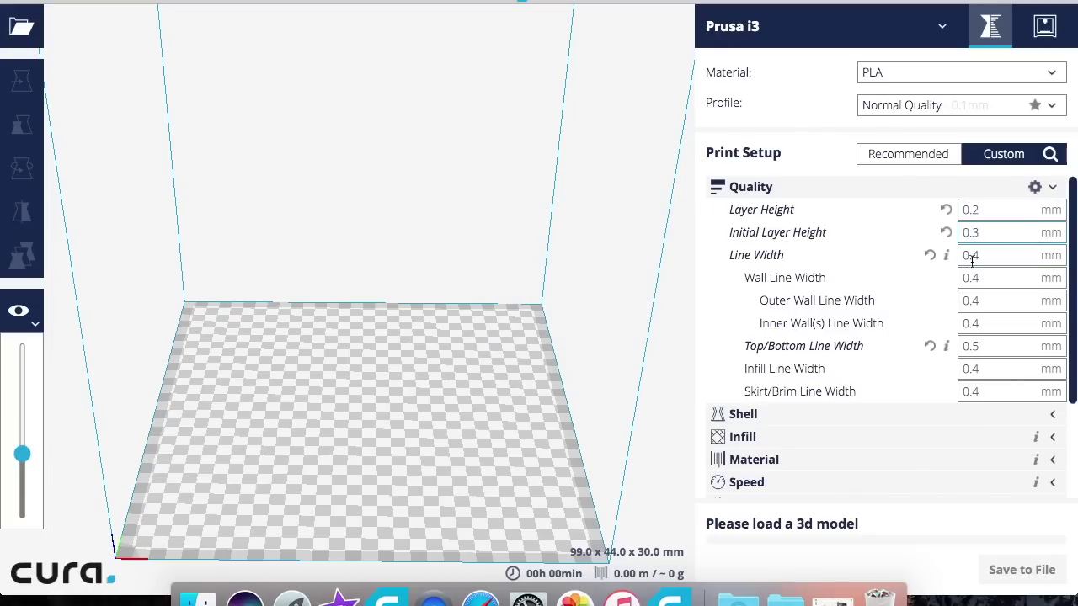
Step: Try a Line Width of 0.3 mm in the Quality settings and set it back to 0.4 mm
mouse_move(1010, 296)
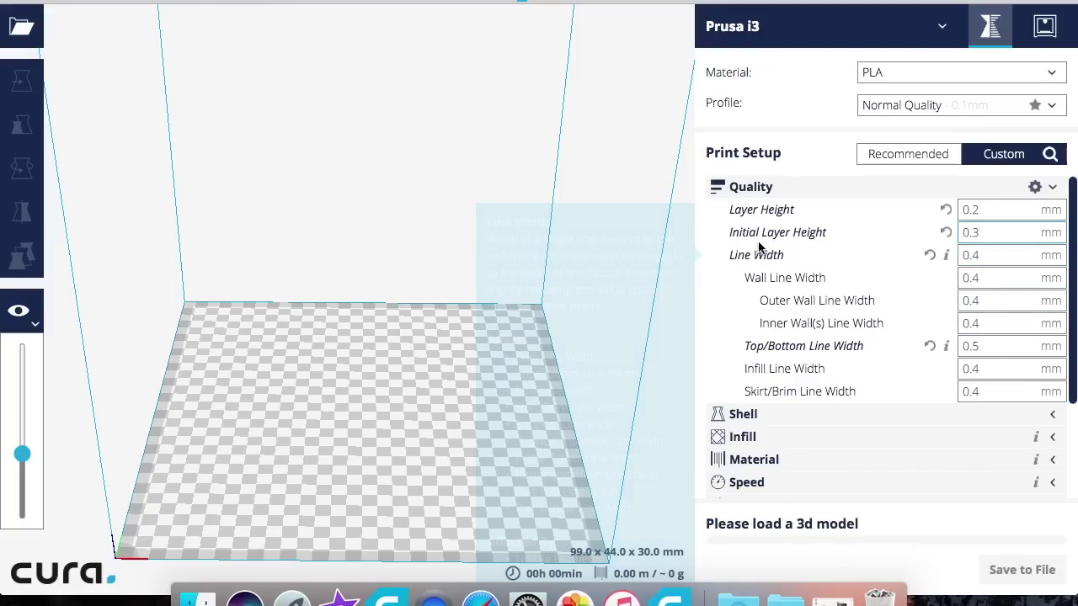
mouse_move(747, 260)
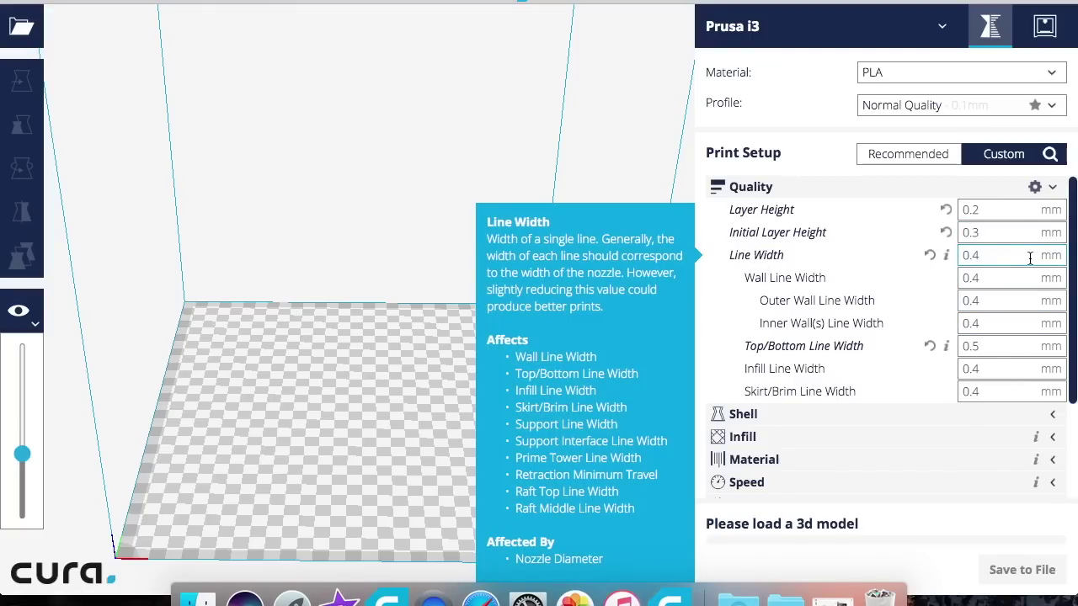
mouse_move(998, 278)
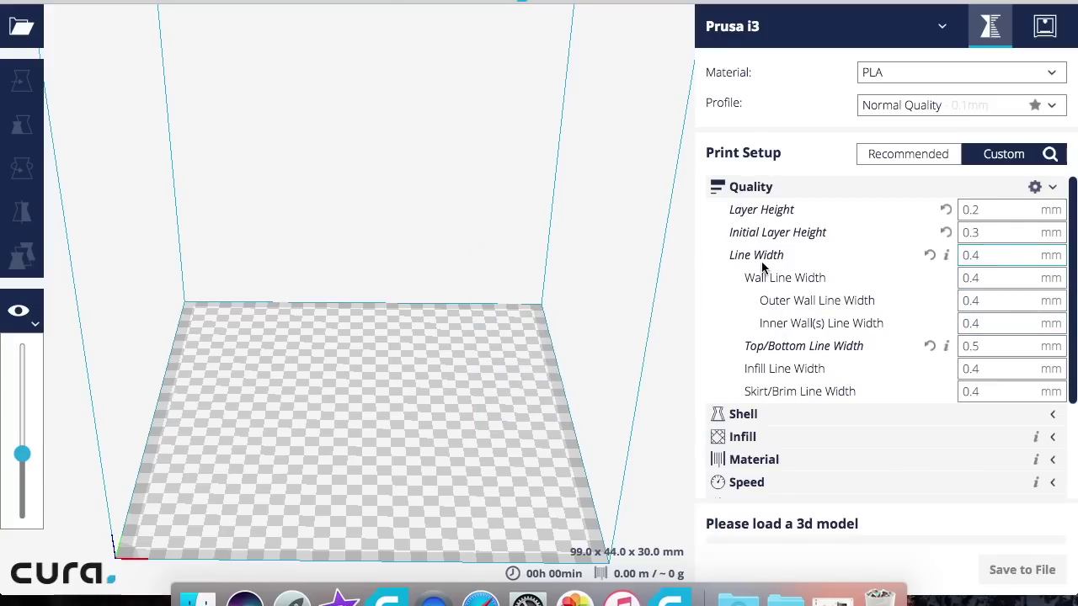
mouse_move(984, 325)
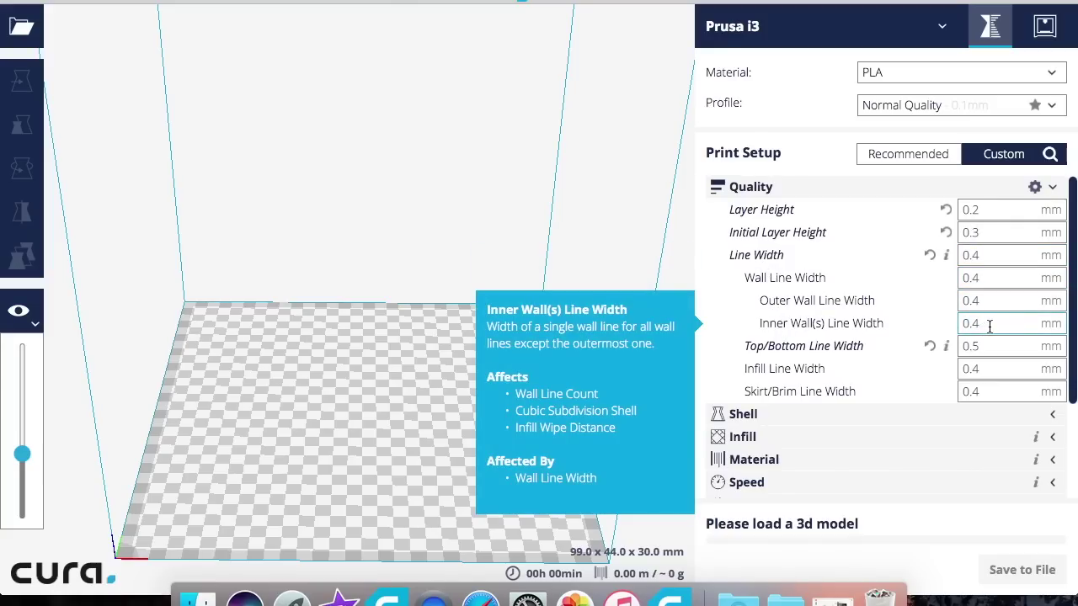
mouse_move(987, 259)
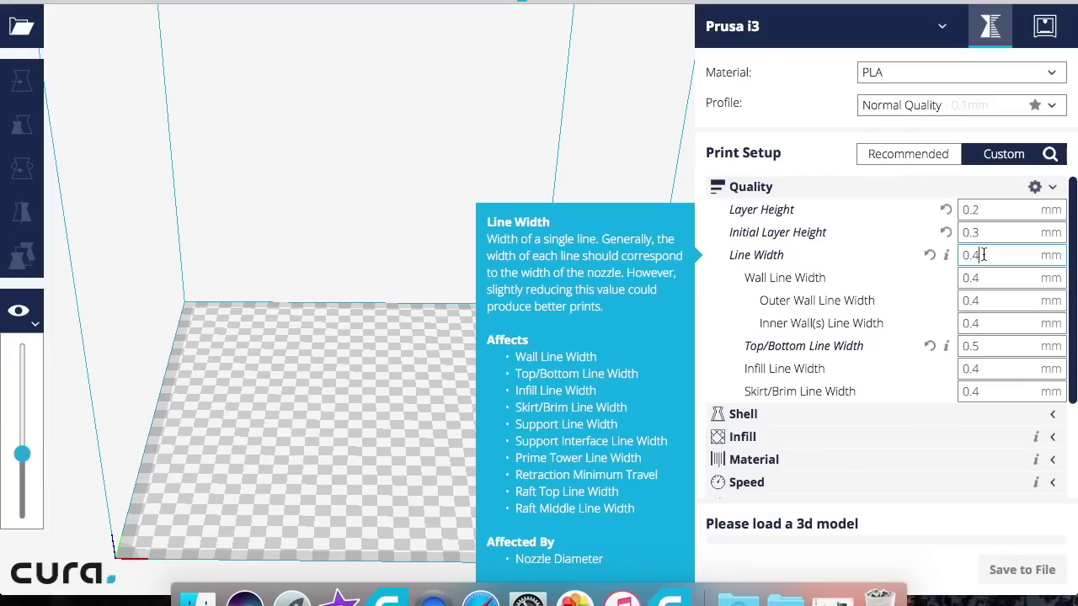
key(BackSpace)
key(BackSpace)
text(.)
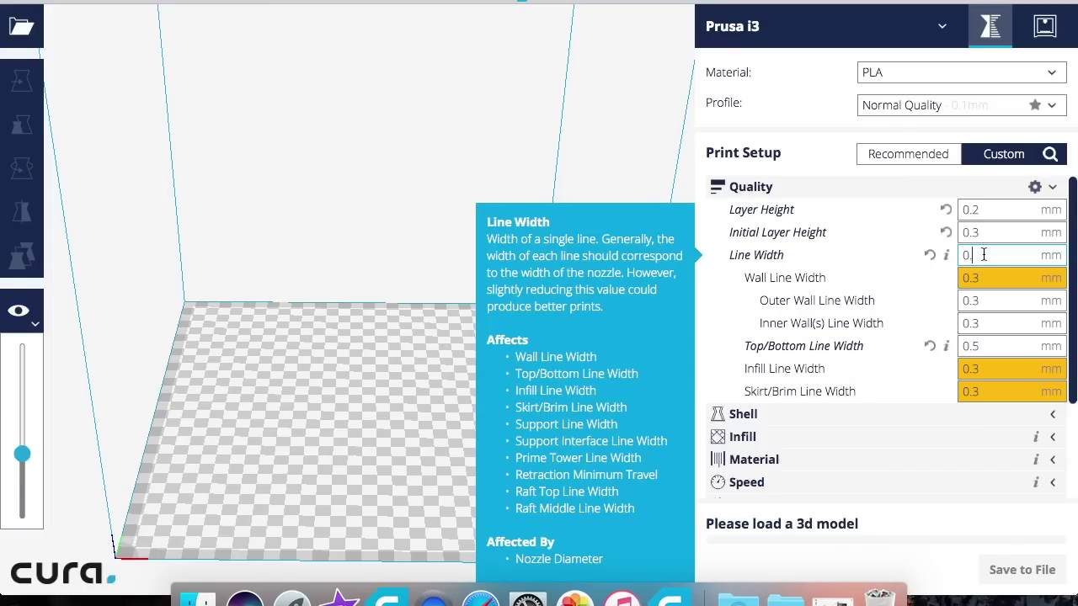
text(34)
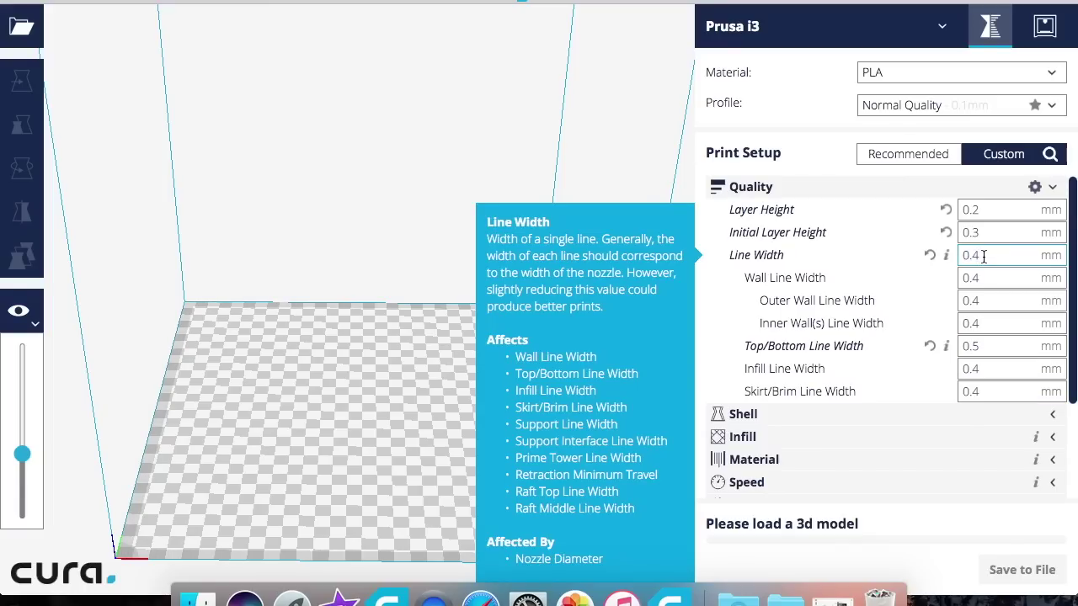
text(3)
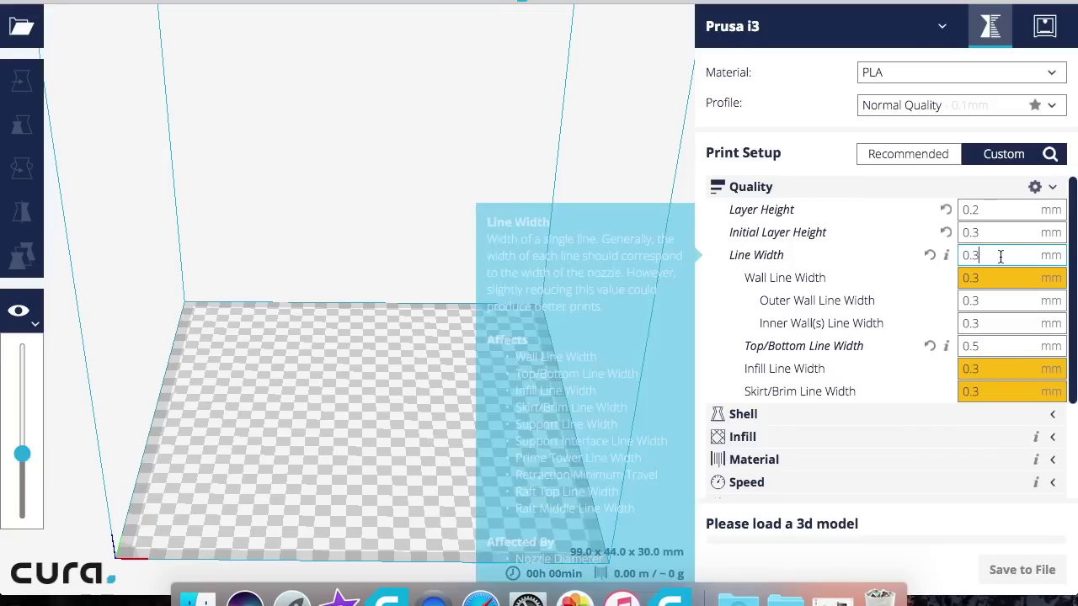
key(BackSpace)
text(4)
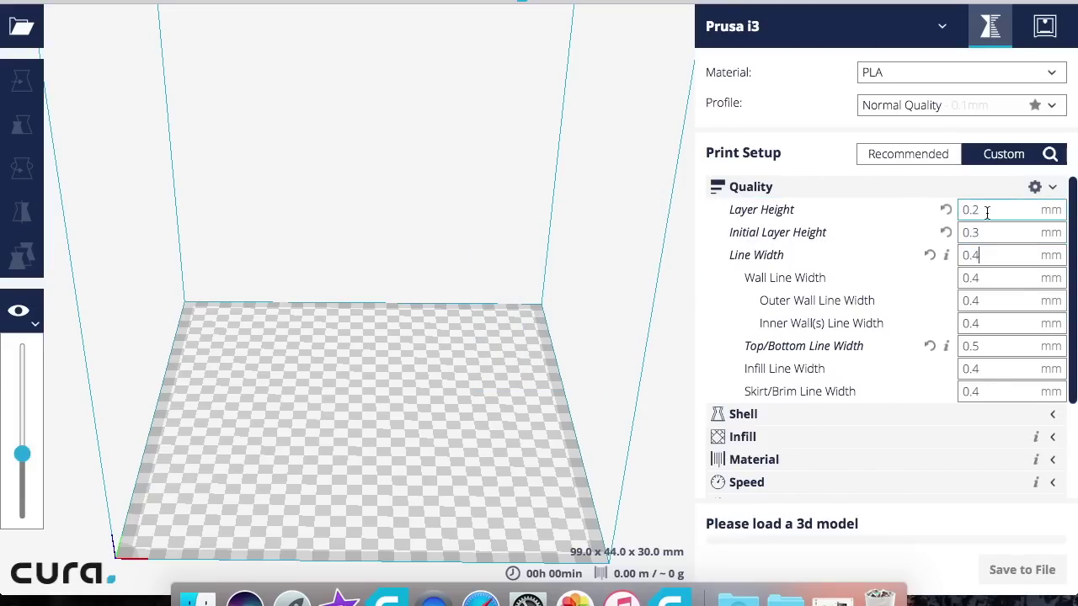
Step: Try a Layer Height of 0.1 mm in the Quality settings and set it back to 0.2 mm
mouse_move(988, 212)
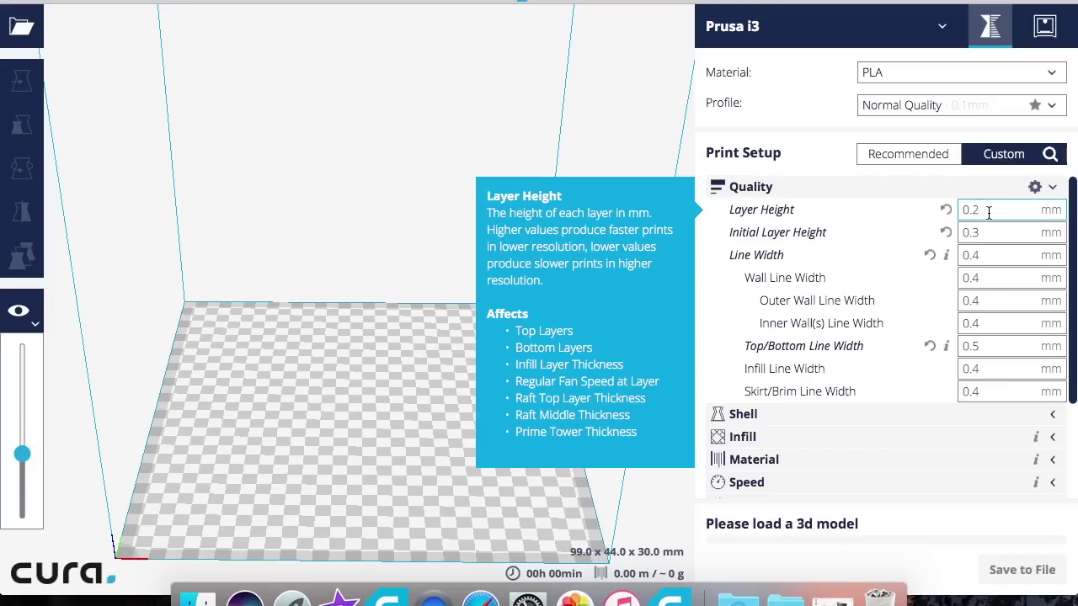
click(989, 212)
key(BackSpace)
text(1)
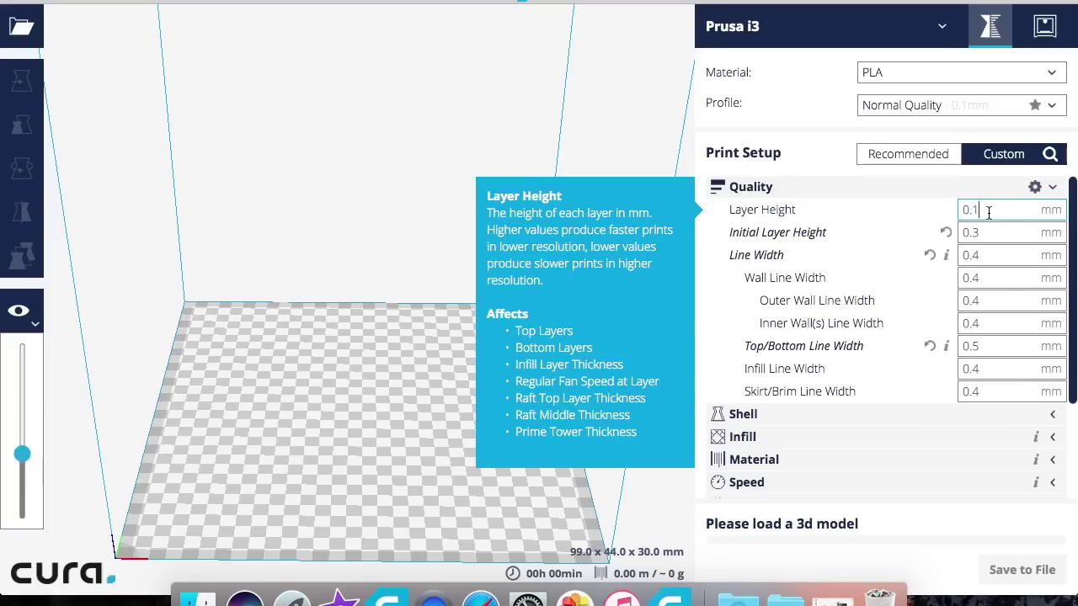
key(BackSpace)
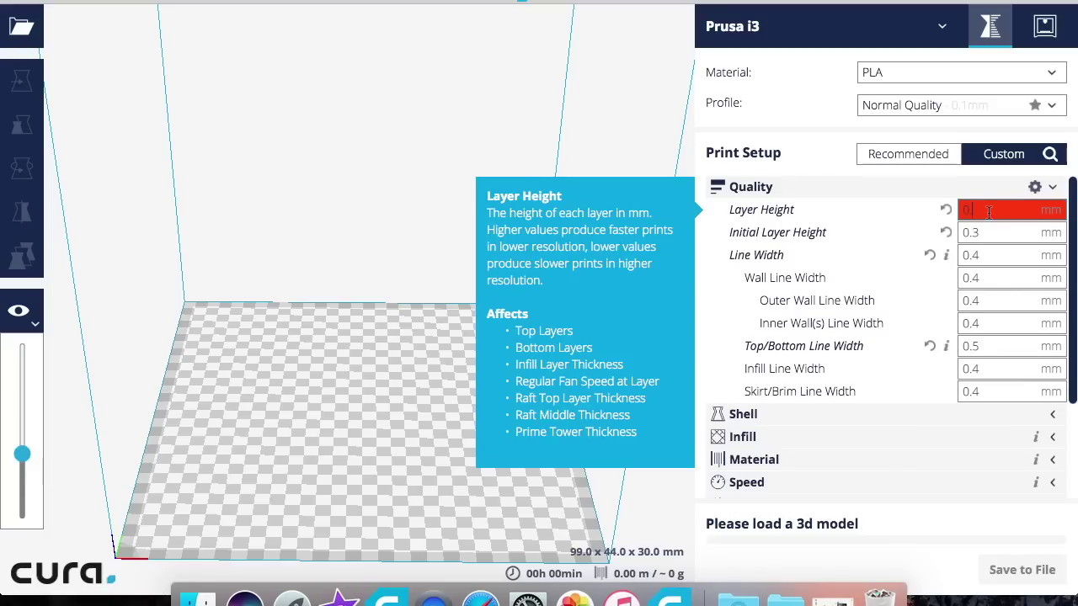
text(2)
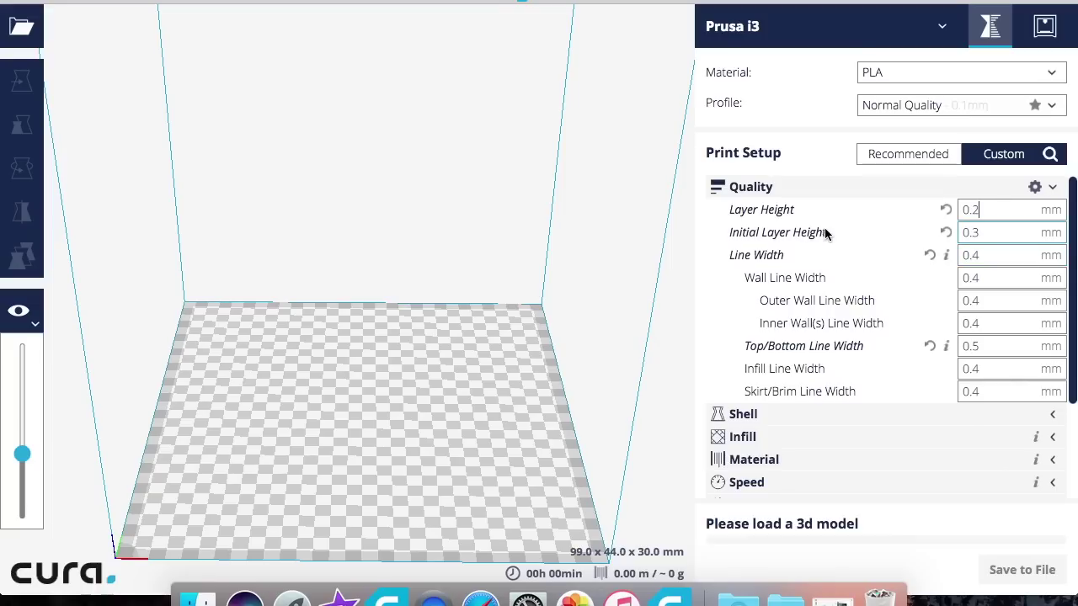
Step: Set the Initial Layer Height in the Quality settings to 0.2 mm
click(990, 233)
key(BackSpace)
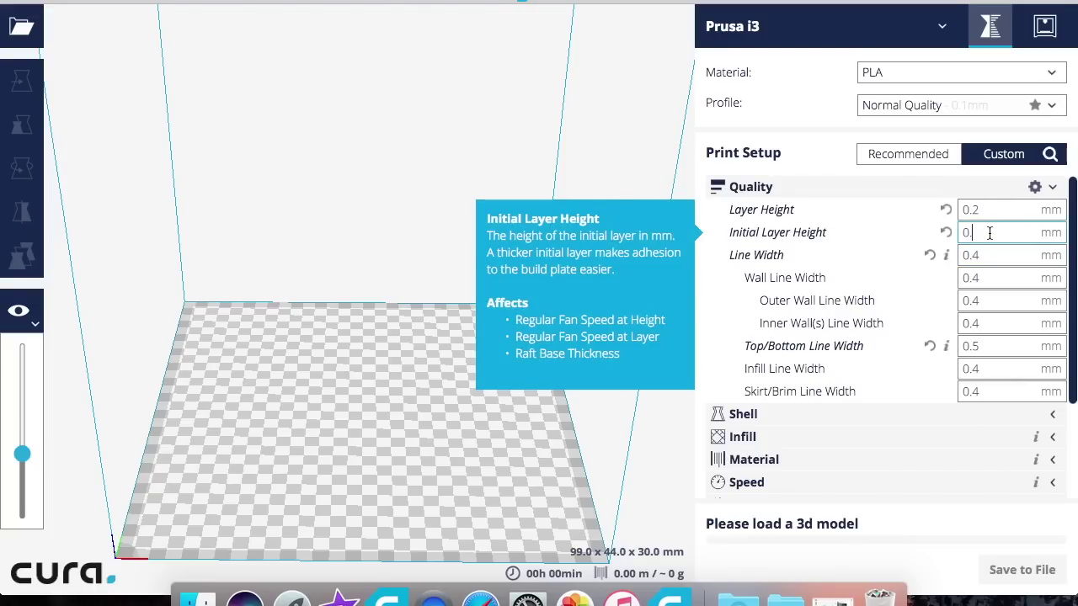
text(2)
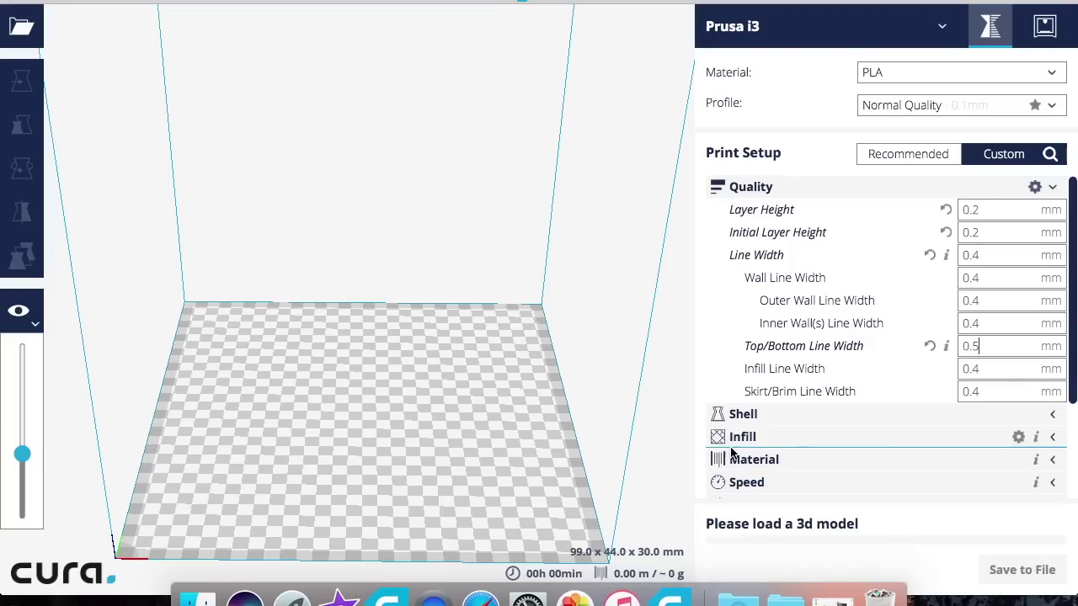
Step: Review the line width settings for walls, top/bottom, infill and skirt/brim, and collapse the Quality category
mouse_move(1013, 360)
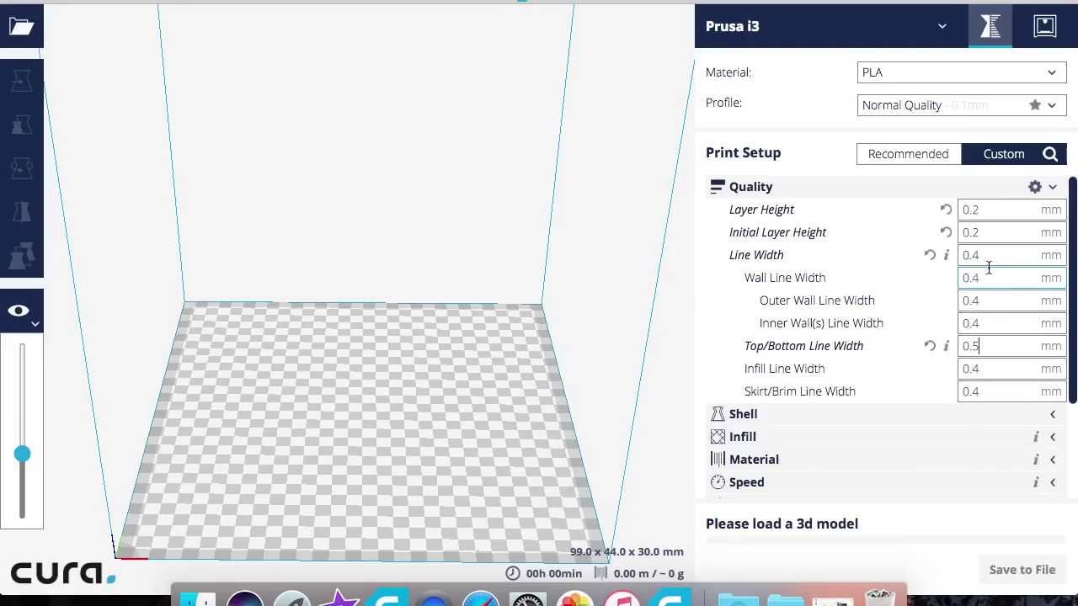
mouse_move(991, 252)
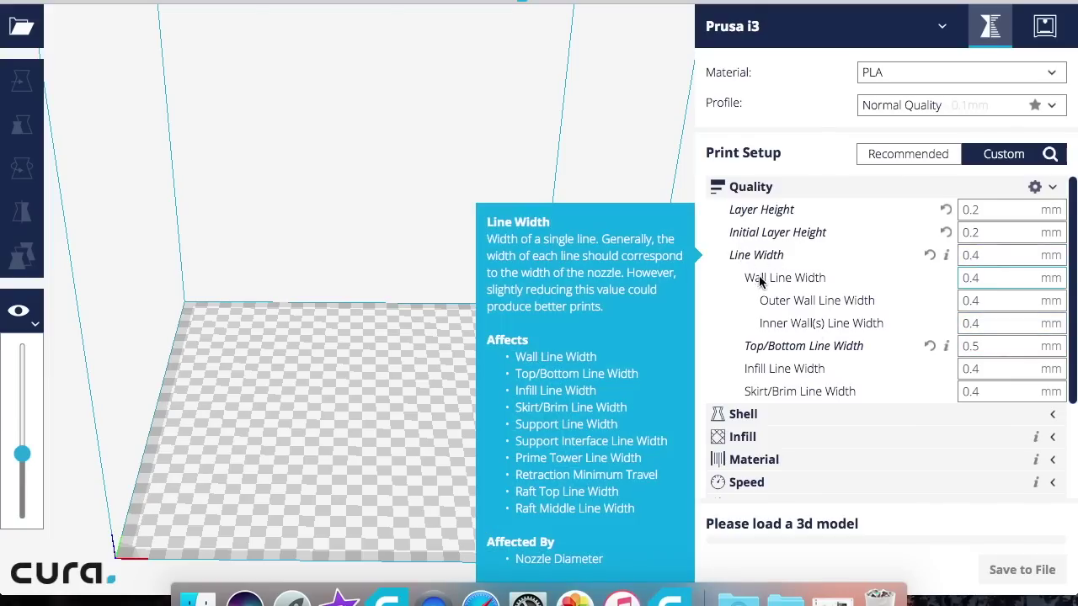
mouse_move(814, 329)
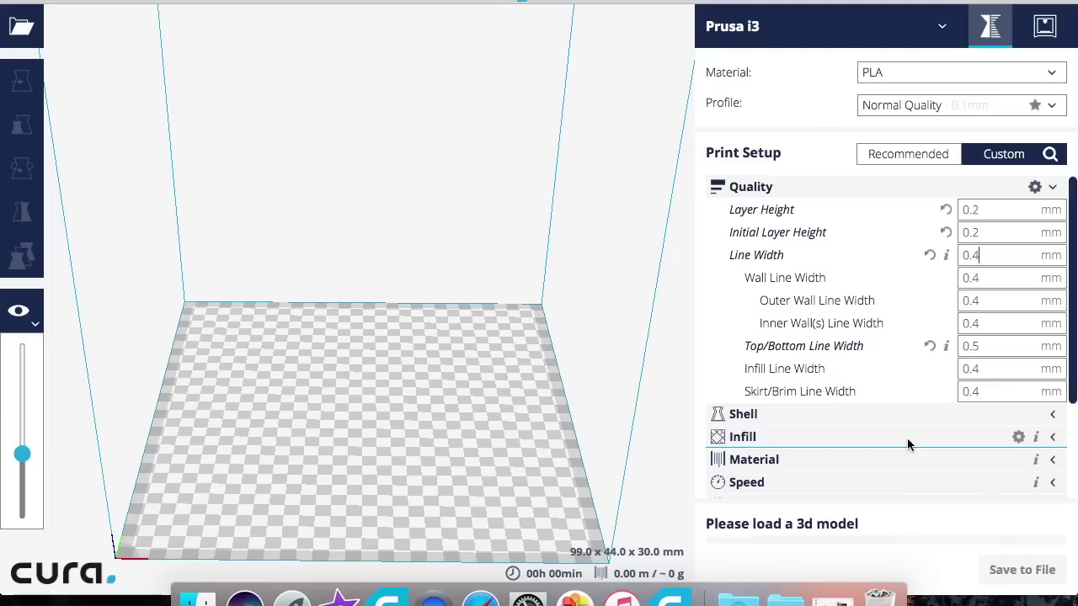
mouse_move(933, 389)
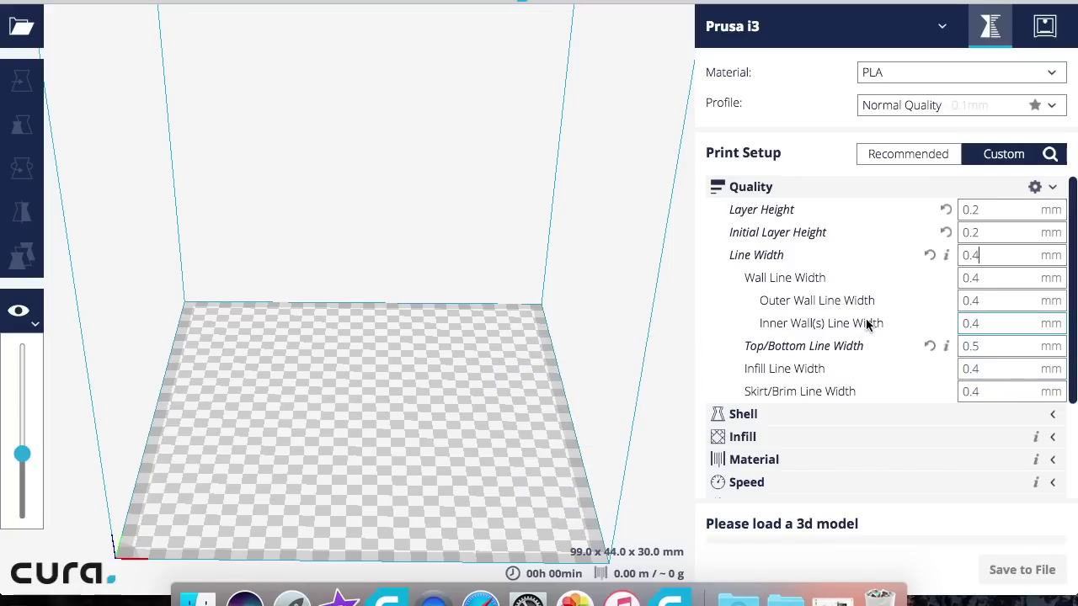
click(1053, 190)
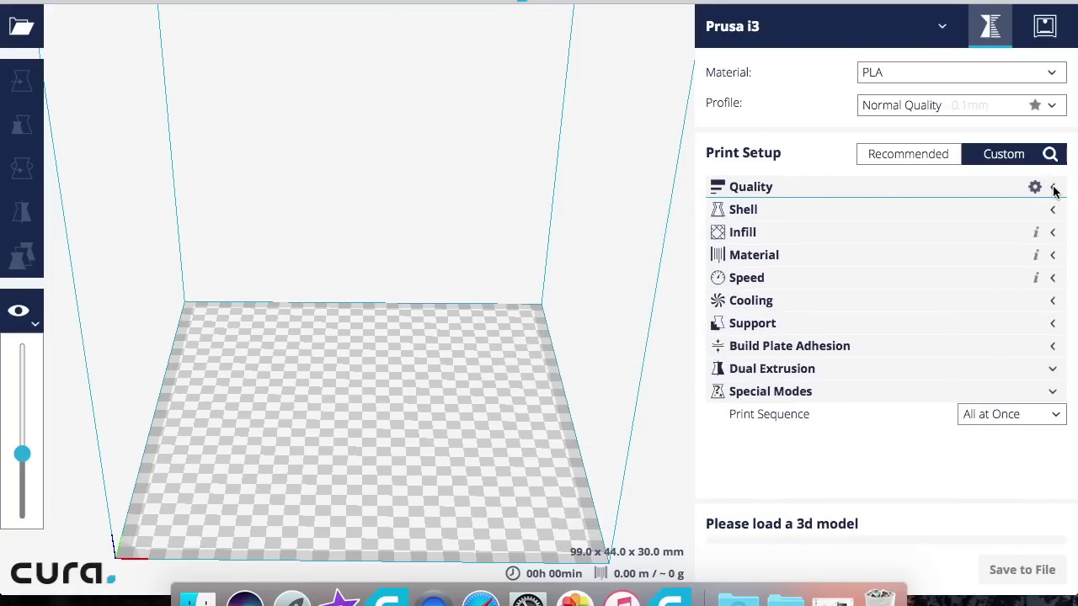